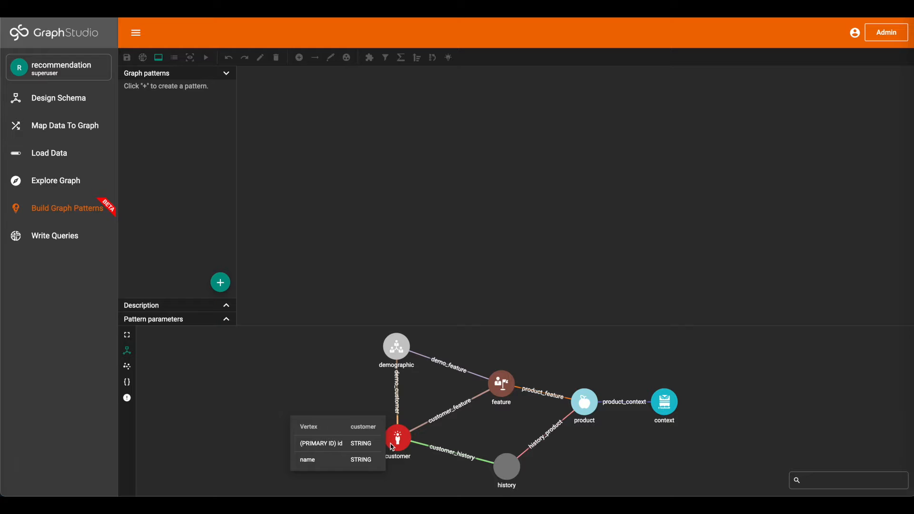
Examine the attributes of the customer, demographic, product, feature and context vertices and their connecting edges in the schema graph
{"action": "mouse_move", "coordinate": [395, 358]}
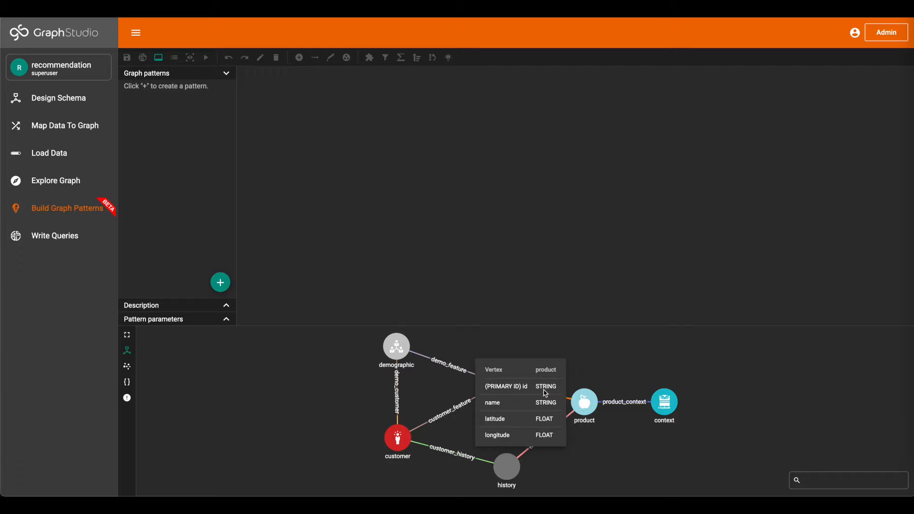
{"action": "mouse_move", "coordinate": [510, 389]}
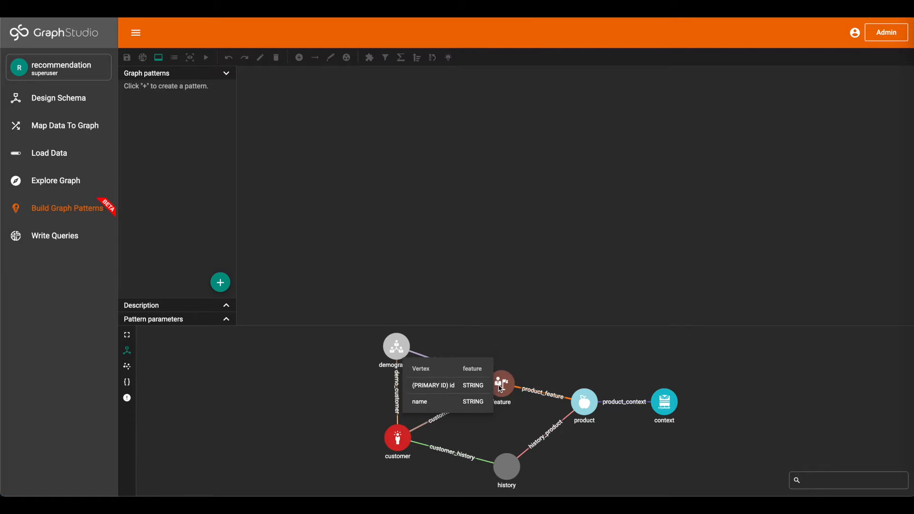
{"action": "mouse_move", "coordinate": [579, 414]}
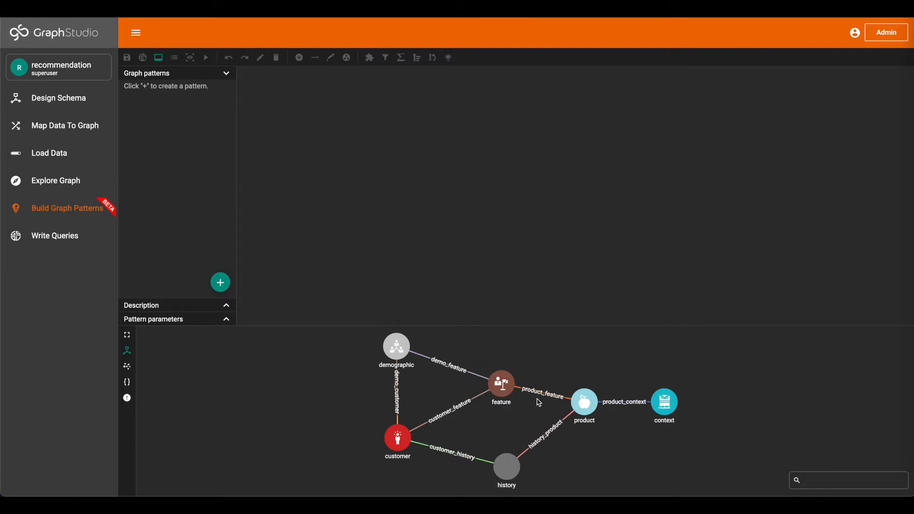
{"action": "mouse_move", "coordinate": [532, 402]}
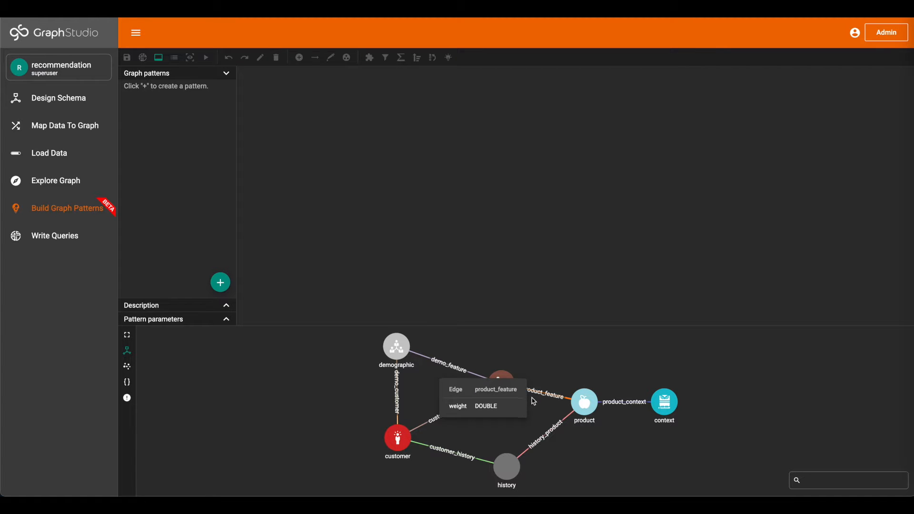
{"action": "mouse_move", "coordinate": [673, 408]}
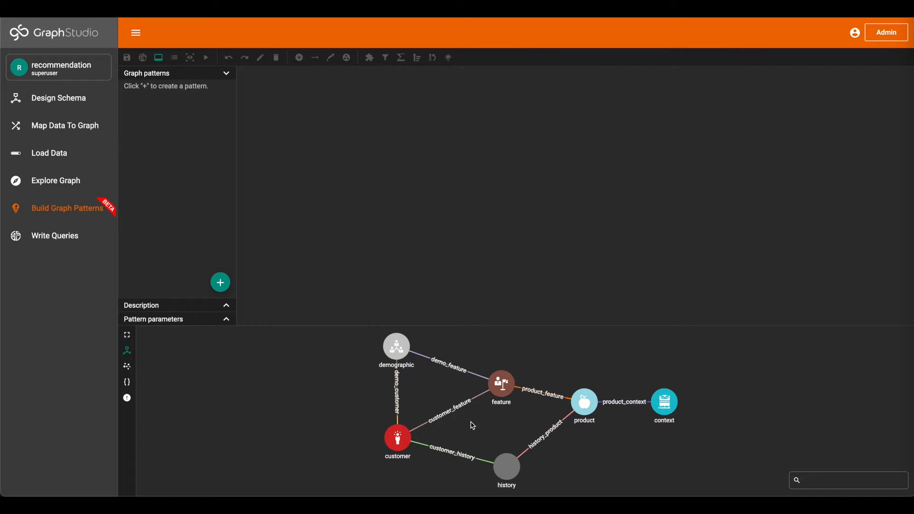
{"action": "mouse_move", "coordinate": [450, 414]}
Create a new graph pattern named rankProduct
{"action": "left_click", "coordinate": [222, 284]}
{"action": "type", "text": "rankProduct"}
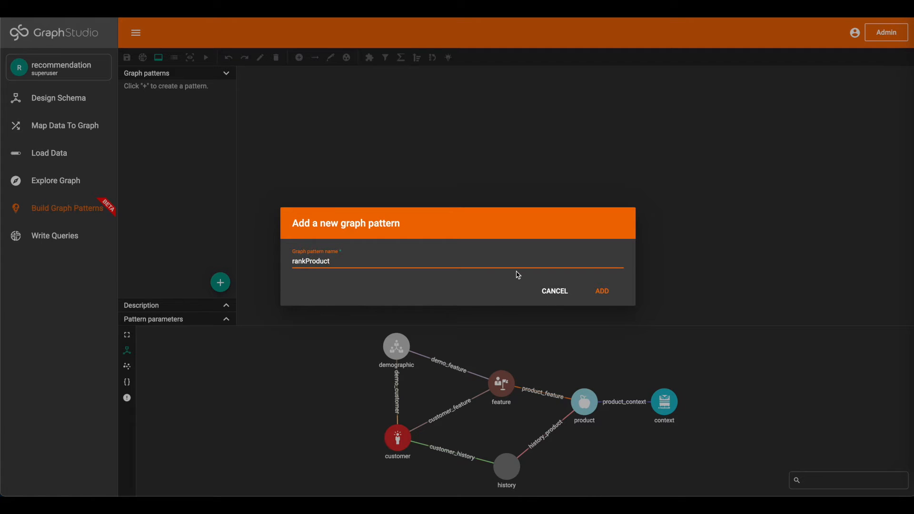
{"action": "left_click", "coordinate": [597, 293]}
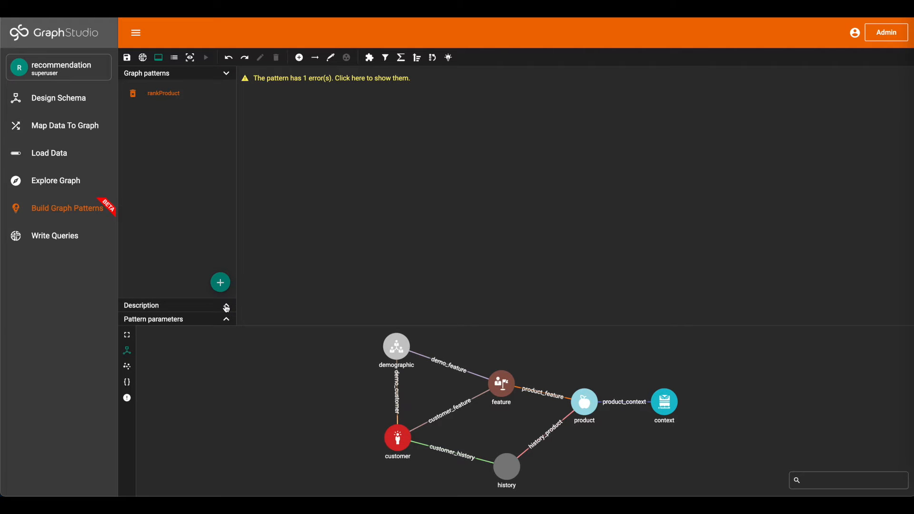
Describe the pattern as "Recommend the highest rated restaurant for a customer while taking into account the weather or the time of the day."
{"action": "left_click", "coordinate": [226, 305]}
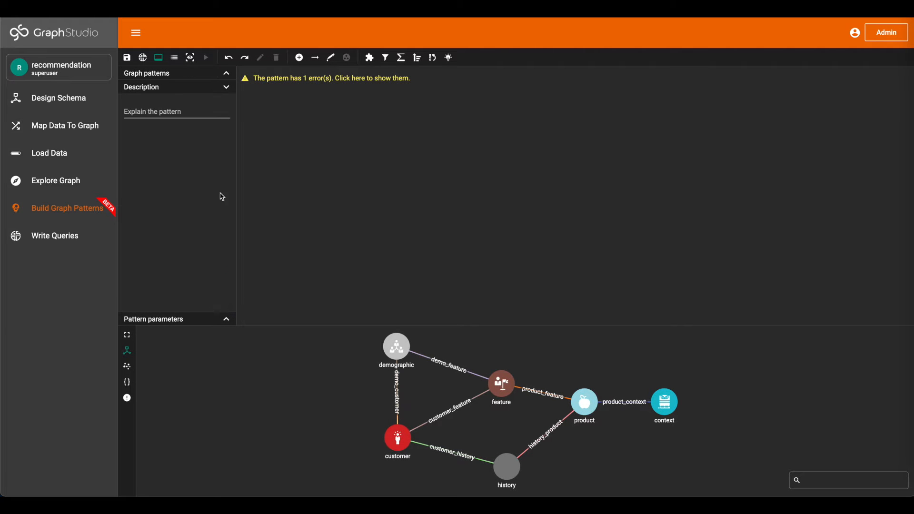
{"action": "left_click", "coordinate": [196, 111]}
{"action": "type", "text": "Recommend the highest rated"}
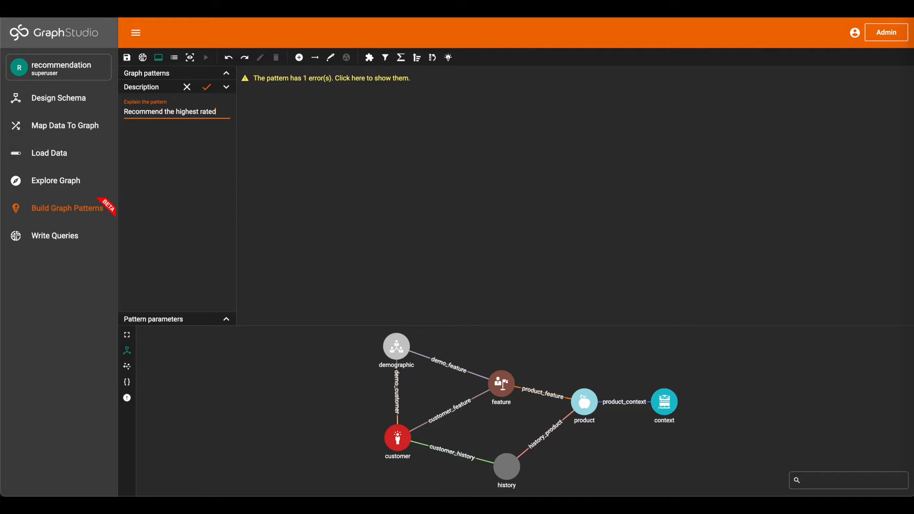
{"action": "type", "text": " restaurant for a custo"}
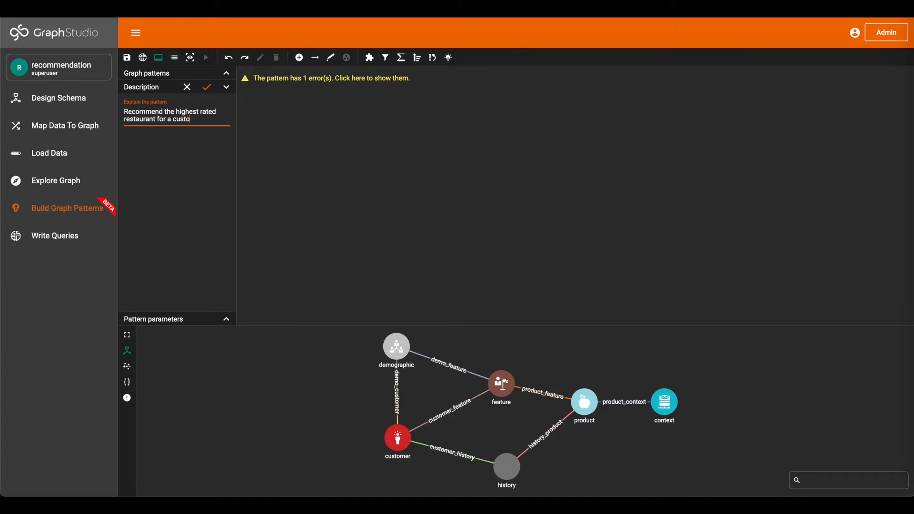
{"action": "type", "text": "king into account the wea"}
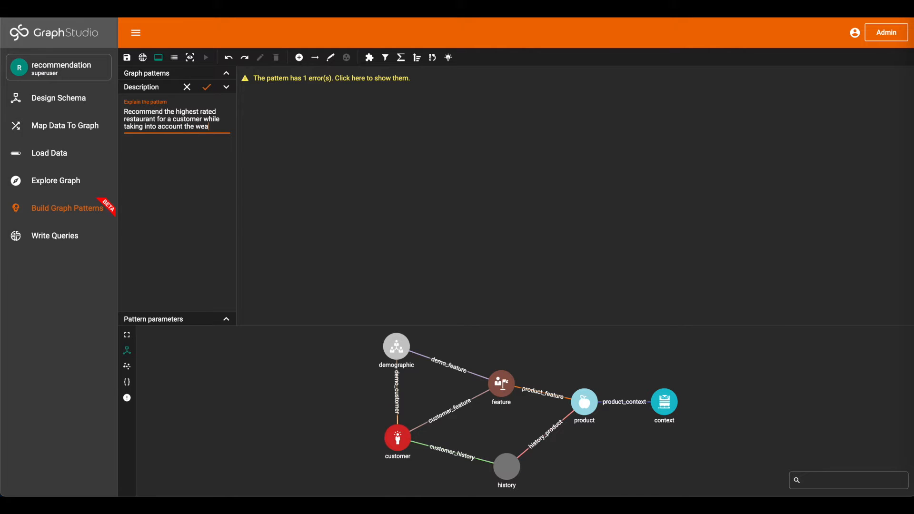
{"action": "type", "text": "or the time of the day."}
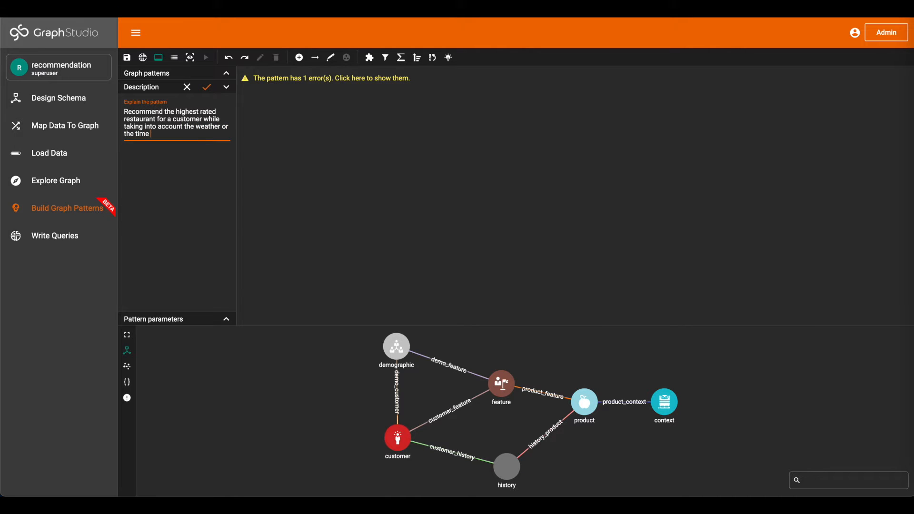
{"action": "left_click", "coordinate": [206, 87]}
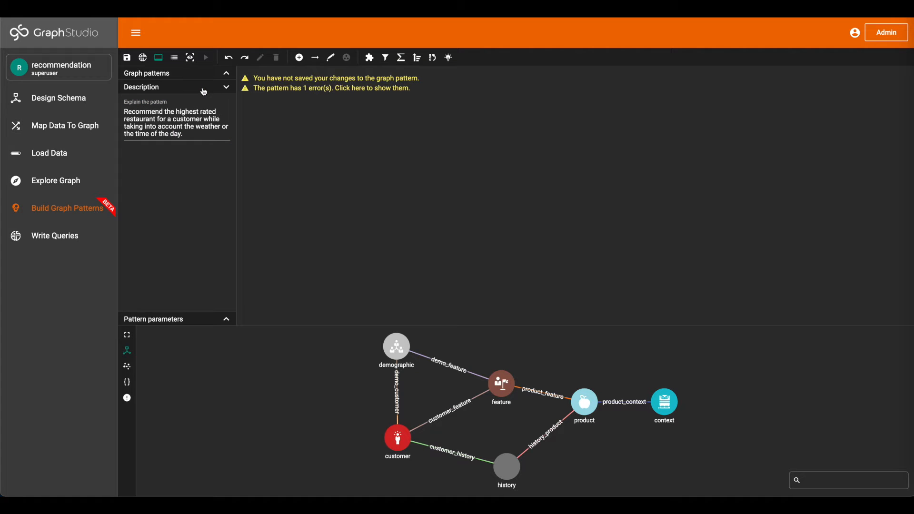
Pick the customer_feature, product_feature and product_context edges from the schema into the pattern canvas
{"action": "left_click", "coordinate": [333, 63]}
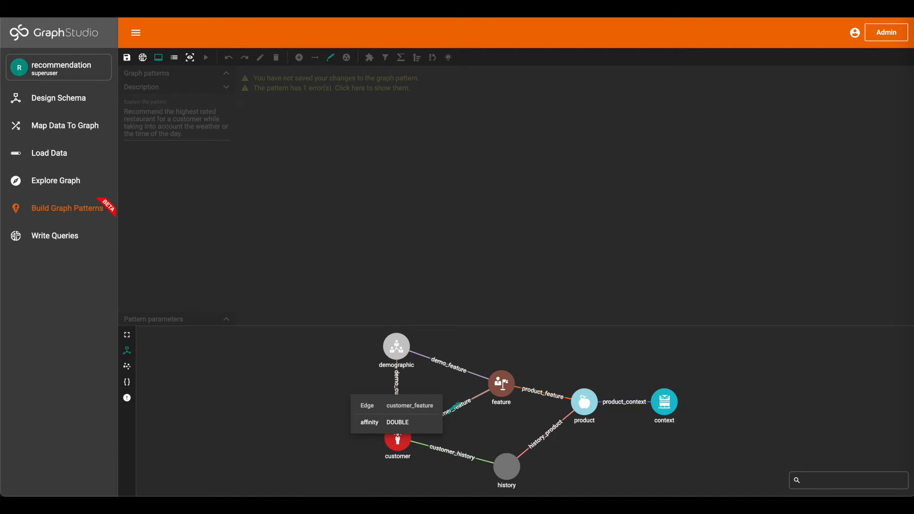
{"action": "left_click", "coordinate": [455, 406]}
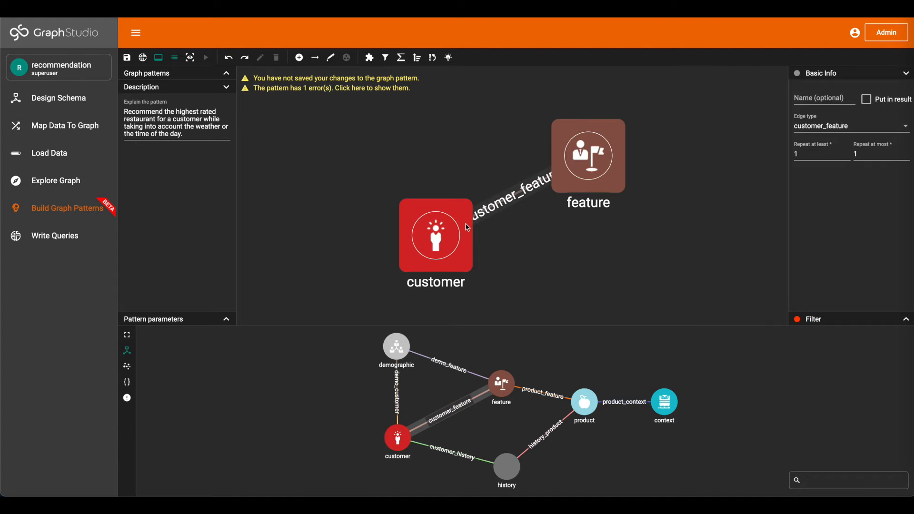
{"action": "left_click_drag", "start_coordinate": [510, 265], "coordinate": [345, 271]}
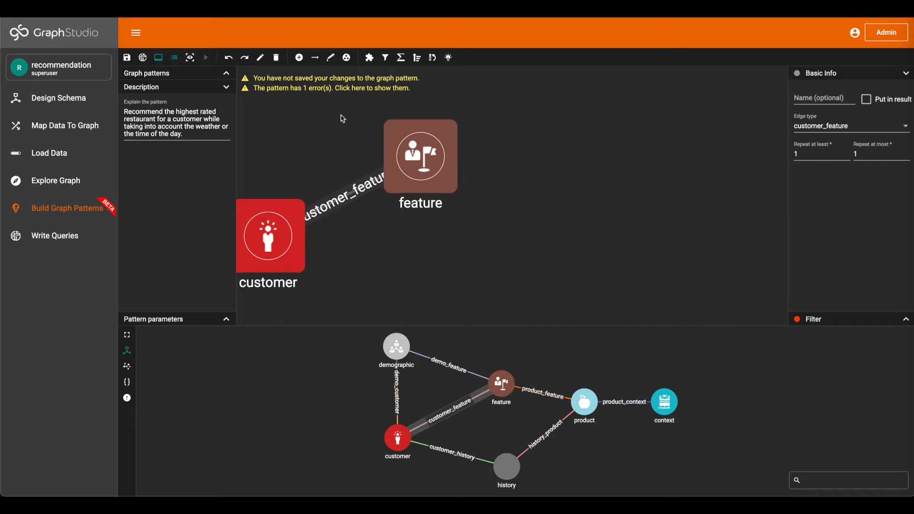
{"action": "left_click", "coordinate": [331, 58]}
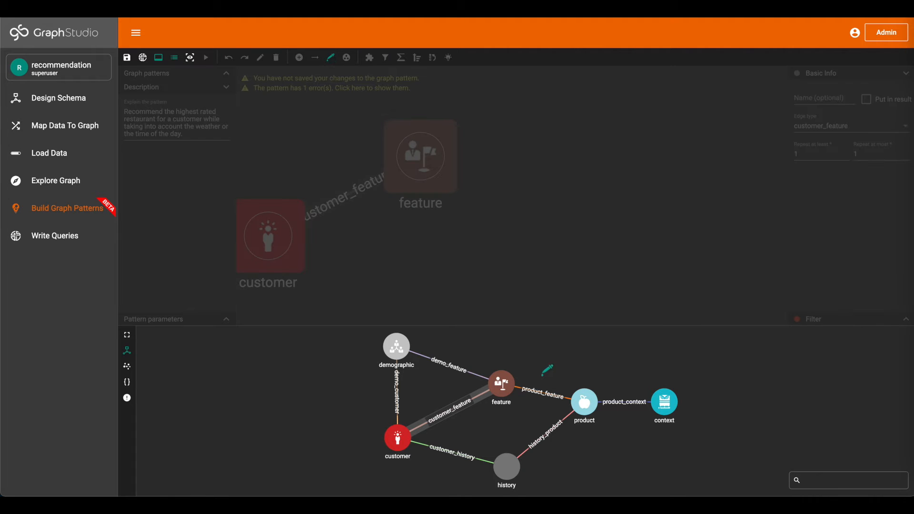
{"action": "left_click", "coordinate": [531, 389]}
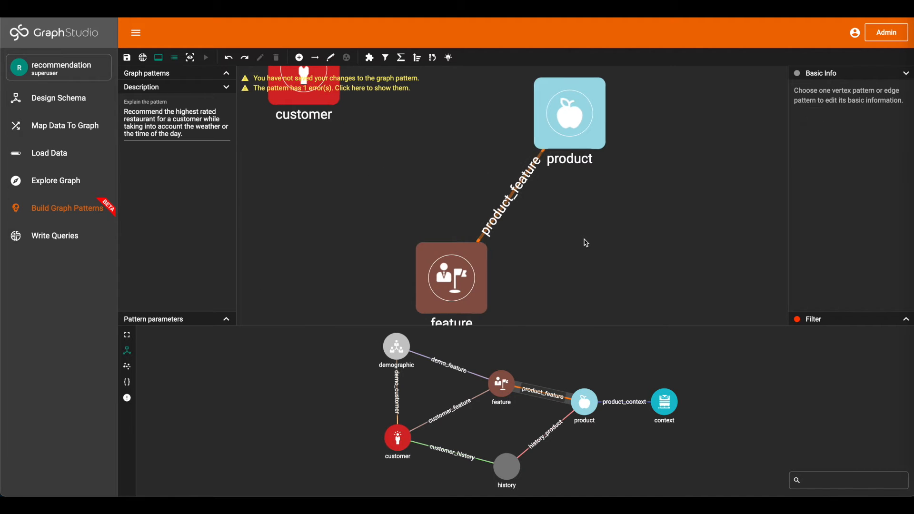
{"action": "scroll", "coordinate": [586, 243], "scroll_direction": "down", "scroll_amount": 4}
{"action": "scroll", "coordinate": [555, 278], "scroll_direction": "down", "scroll_amount": 2}
{"action": "left_click_drag", "start_coordinate": [555, 278], "coordinate": [476, 280]}
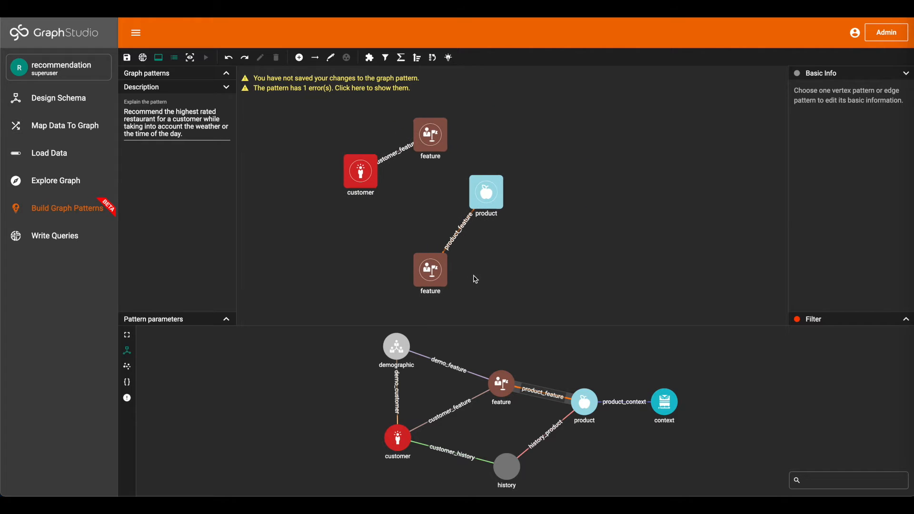
{"action": "left_click", "coordinate": [331, 58]}
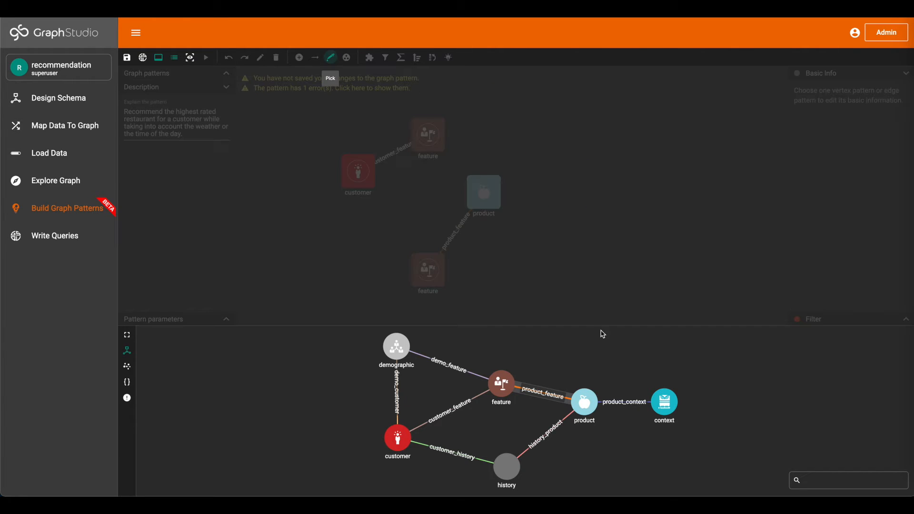
{"action": "left_click", "coordinate": [629, 398]}
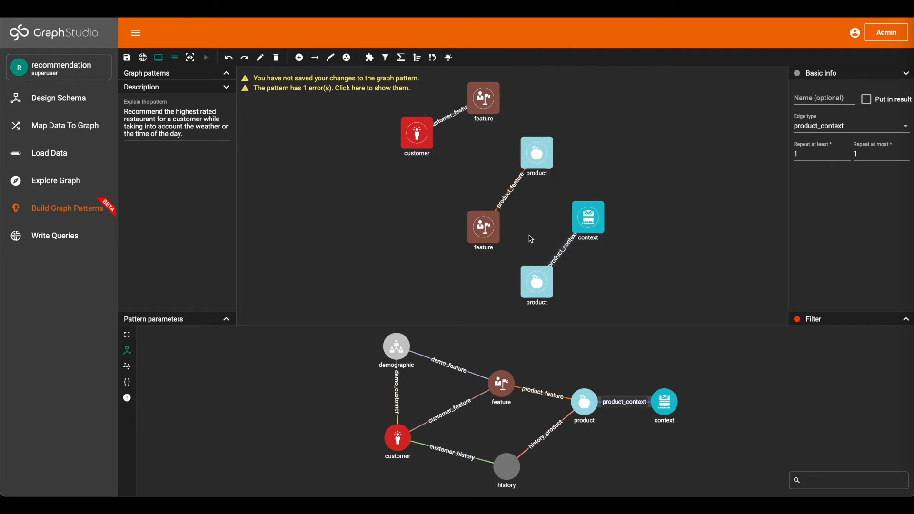
Merge the two feature vertices into one, and merge the two product vertices likewise
{"action": "left_click", "coordinate": [490, 233]}
{"action": "left_click", "coordinate": [491, 109], "text": "shift"}
{"action": "left_click", "coordinate": [347, 57]}
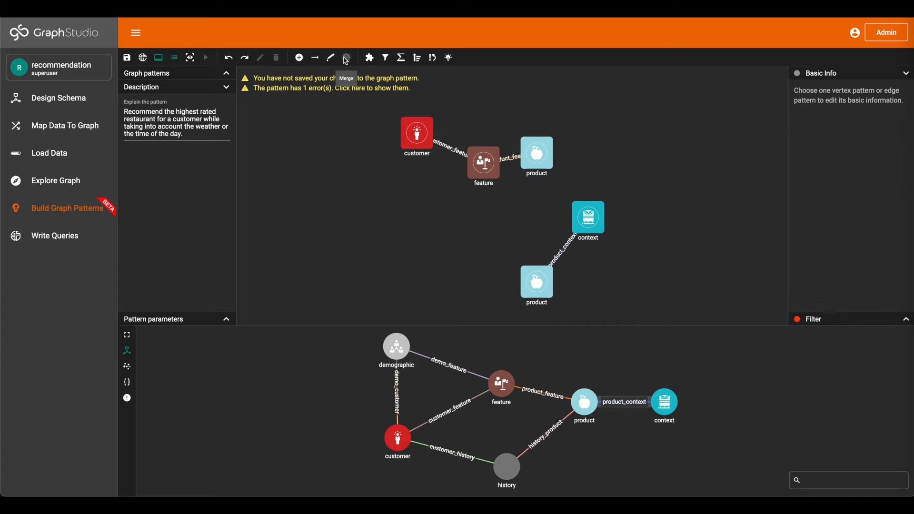
{"action": "left_click", "coordinate": [543, 165]}
{"action": "left_click", "coordinate": [549, 283], "text": "shift"}
{"action": "left_click", "coordinate": [346, 57]}
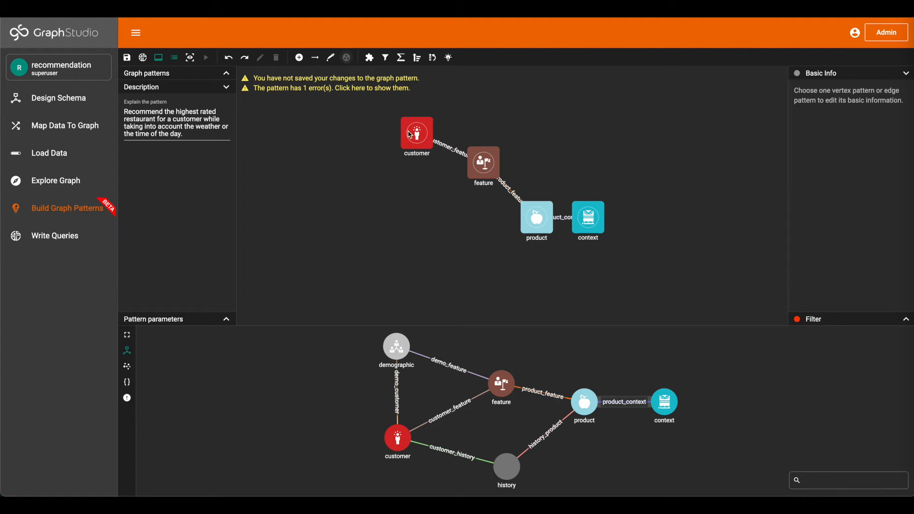
Arrange the customer, feature, product and context vertices in a spaced horizontal row
{"action": "left_click_drag", "start_coordinate": [410, 135], "coordinate": [303, 211]}
{"action": "left_click_drag", "start_coordinate": [472, 166], "coordinate": [409, 217]}
{"action": "left_click_drag", "start_coordinate": [591, 217], "coordinate": [676, 215]}
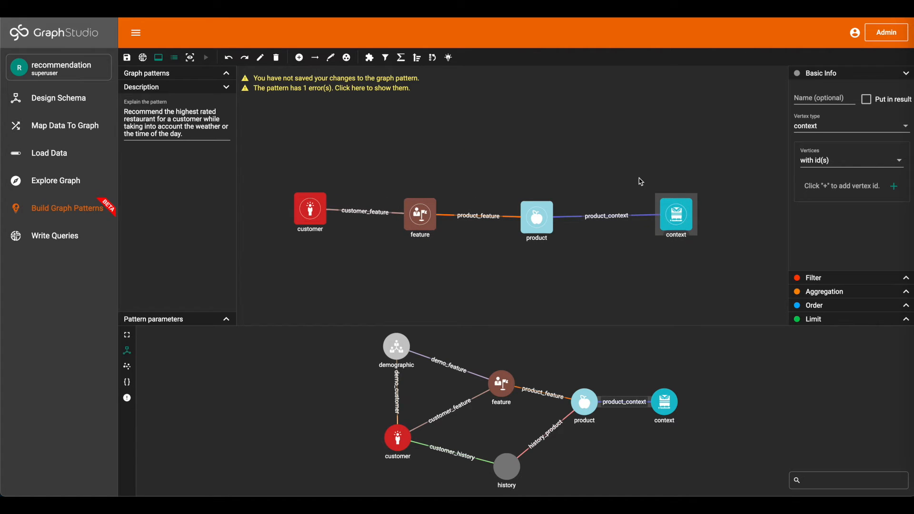
{"action": "left_click_drag", "start_coordinate": [641, 182], "coordinate": [607, 172]}
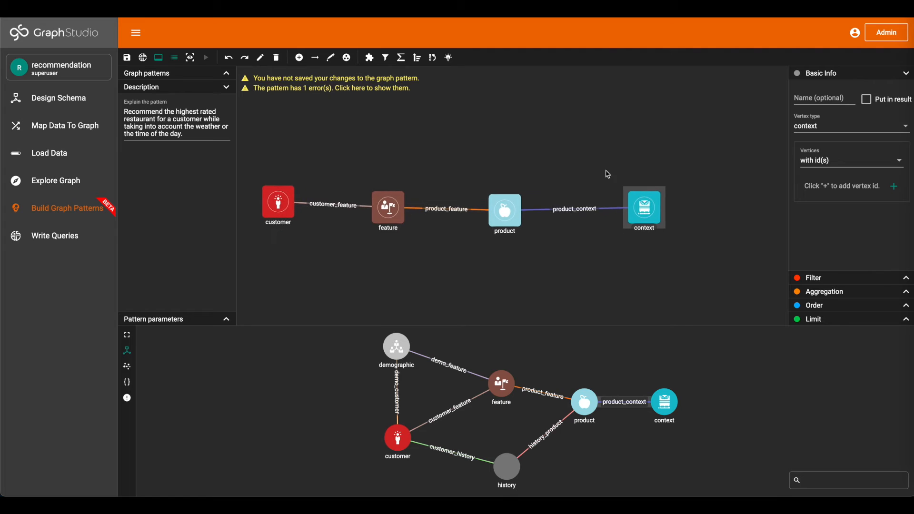
Set the customer vertex to take its vertices from a parameter named p
{"action": "left_click", "coordinate": [276, 203]}
{"action": "left_click", "coordinate": [833, 162]}
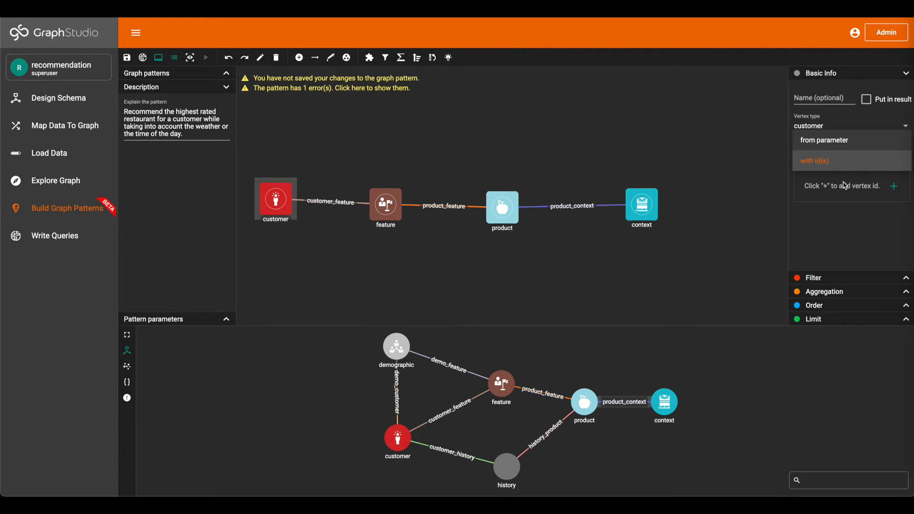
{"action": "left_click", "coordinate": [838, 141]}
{"action": "left_click", "coordinate": [876, 190]}
{"action": "type", "text": "p"}
{"action": "left_click", "coordinate": [887, 74]}
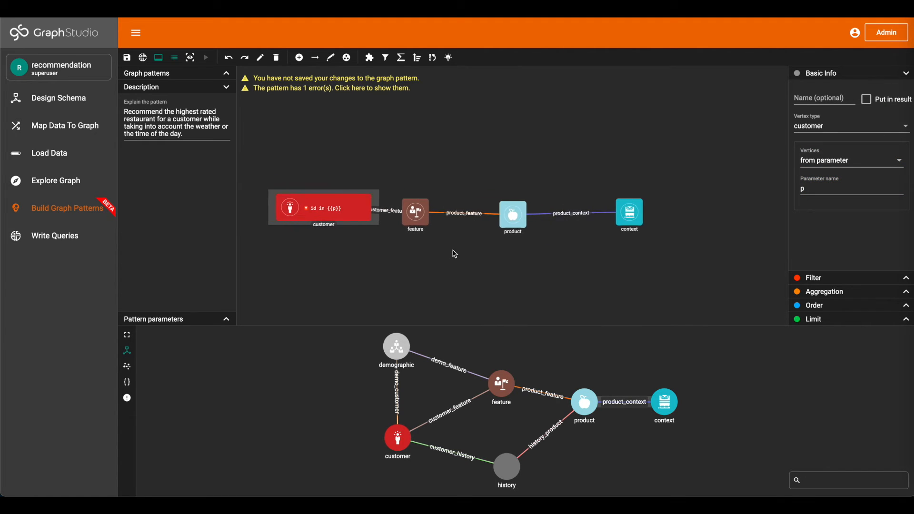
Move the customer, product and context vertices below the feature vertex, with context beside product
{"action": "left_click_drag", "start_coordinate": [383, 223], "coordinate": [329, 304]}
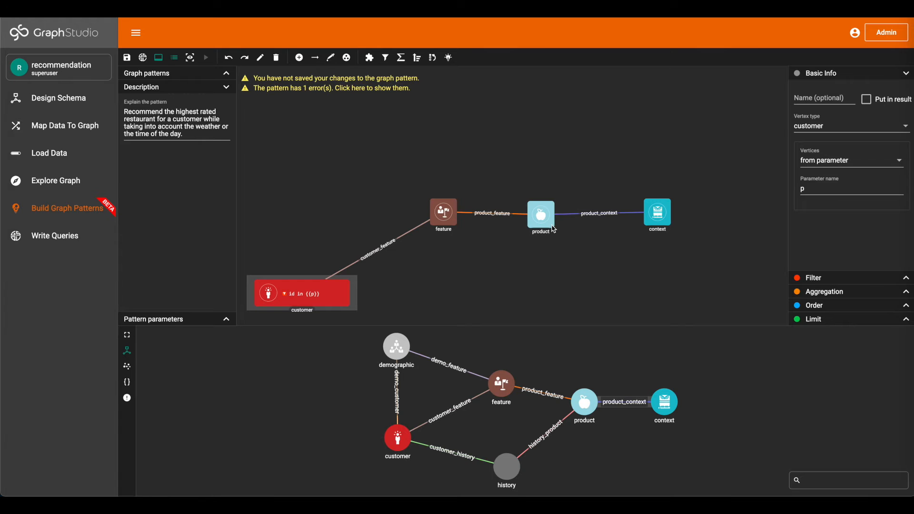
{"action": "left_click_drag", "start_coordinate": [549, 226], "coordinate": [573, 296]}
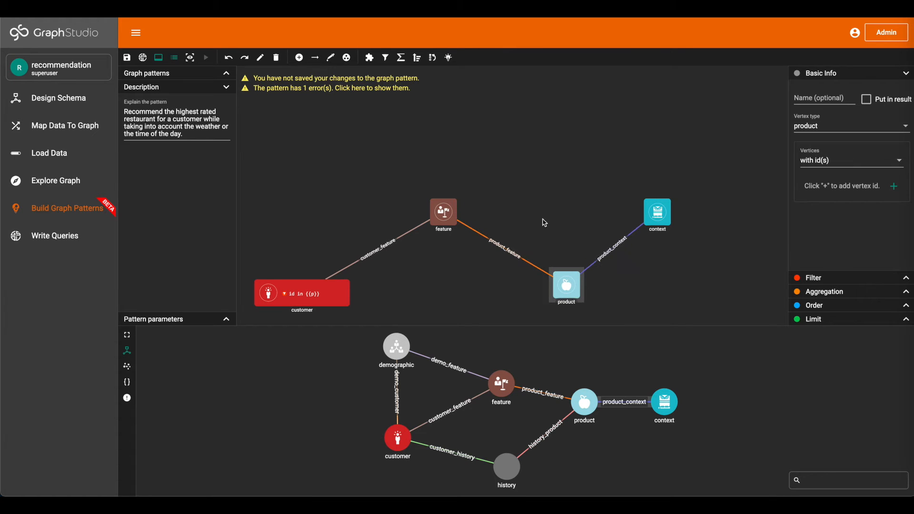
{"action": "left_click_drag", "start_coordinate": [547, 222], "coordinate": [571, 199]}
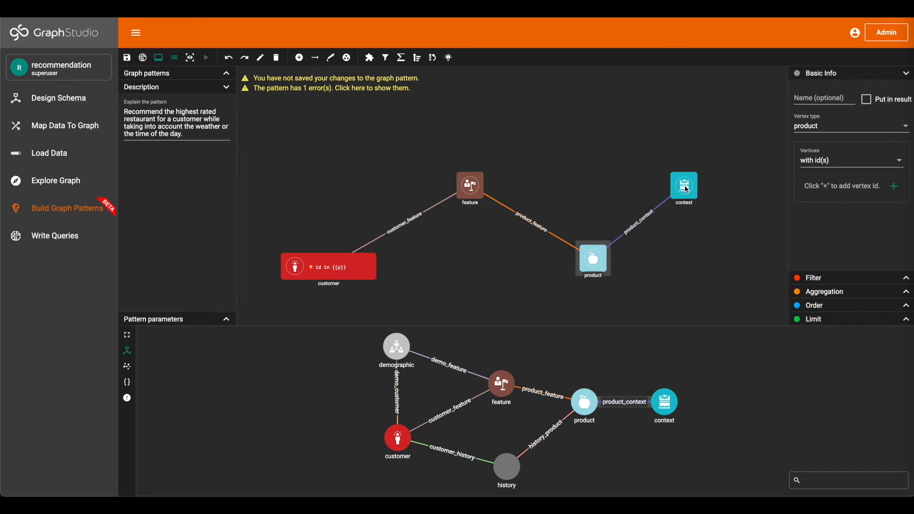
{"action": "left_click_drag", "start_coordinate": [686, 189], "coordinate": [711, 259]}
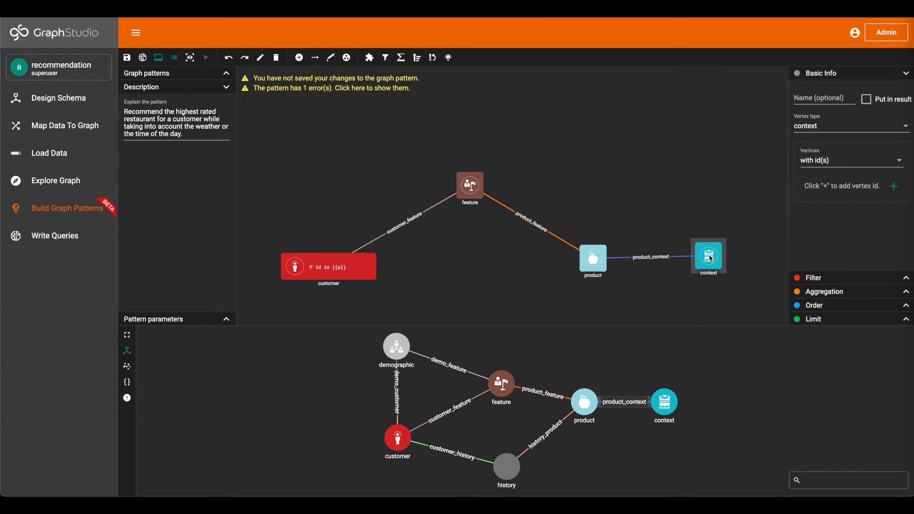
Set the context vertex to take its vertices from a parameter named c
{"action": "left_click", "coordinate": [828, 163]}
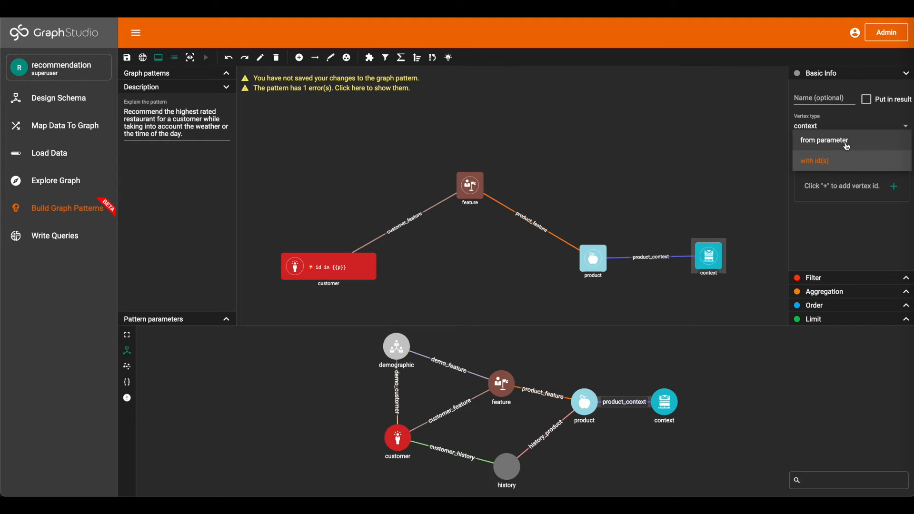
{"action": "left_click", "coordinate": [851, 140]}
{"action": "left_click", "coordinate": [857, 188]}
{"action": "type", "text": "c"}
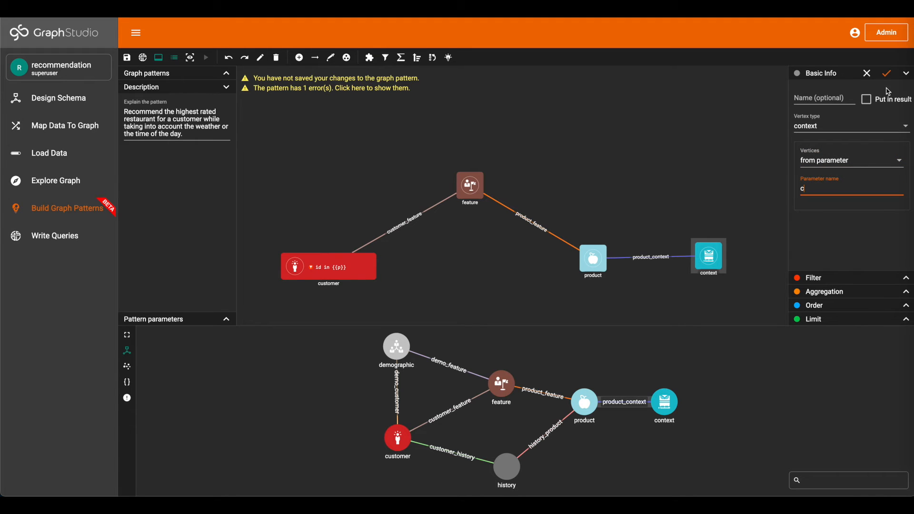
{"action": "left_click", "coordinate": [887, 75]}
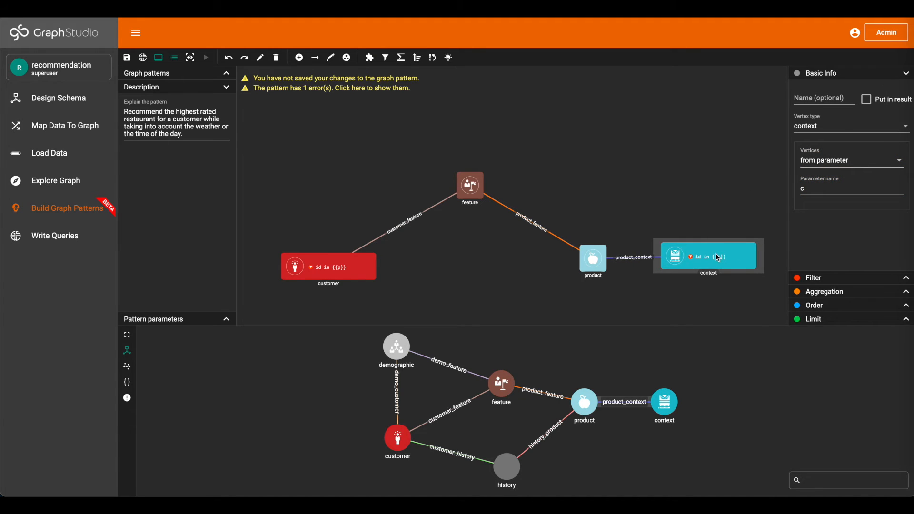
Move the context vertex slightly farther away from the product vertex
{"action": "left_click_drag", "start_coordinate": [717, 261], "coordinate": [730, 261]}
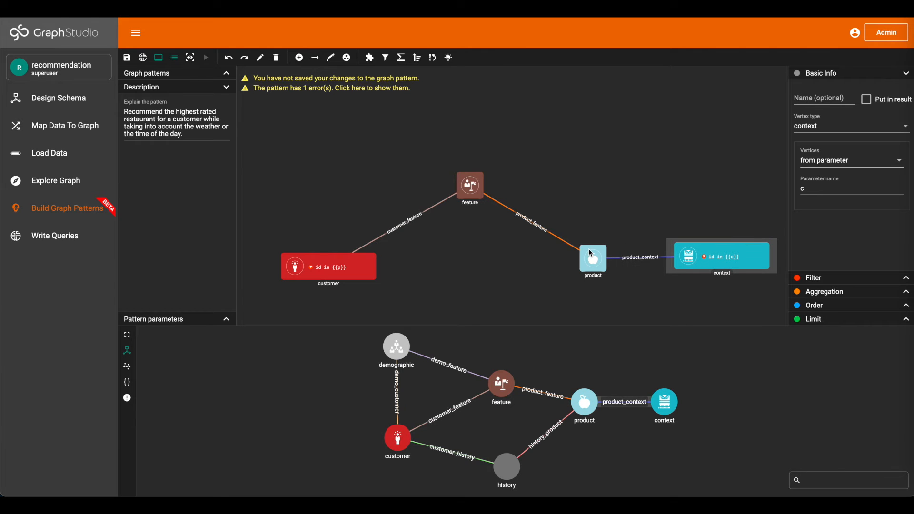
{"action": "left_click", "coordinate": [592, 254]}
{"action": "left_click_drag", "start_coordinate": [618, 219], "coordinate": [619, 189]}
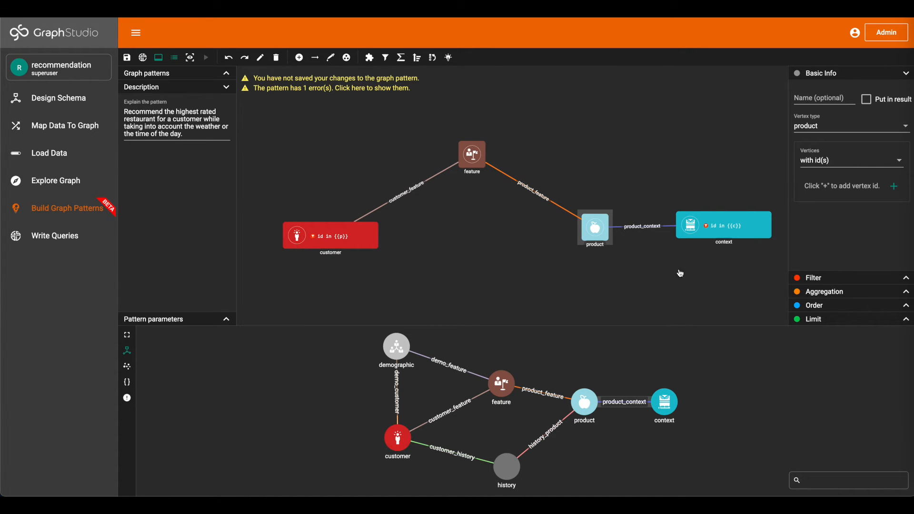
Name the customer_feature edge cf
{"action": "left_click", "coordinate": [427, 188]}
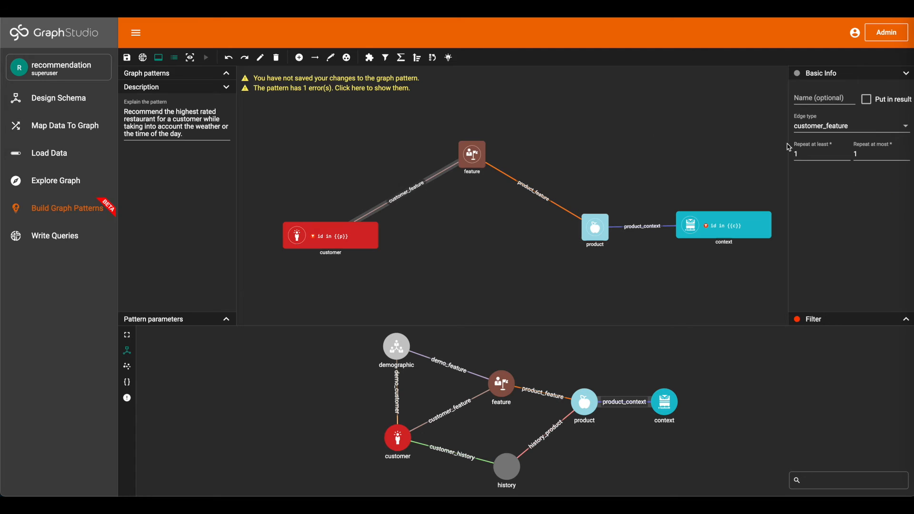
{"action": "left_click", "coordinate": [827, 100]}
{"action": "type", "text": "cf"}
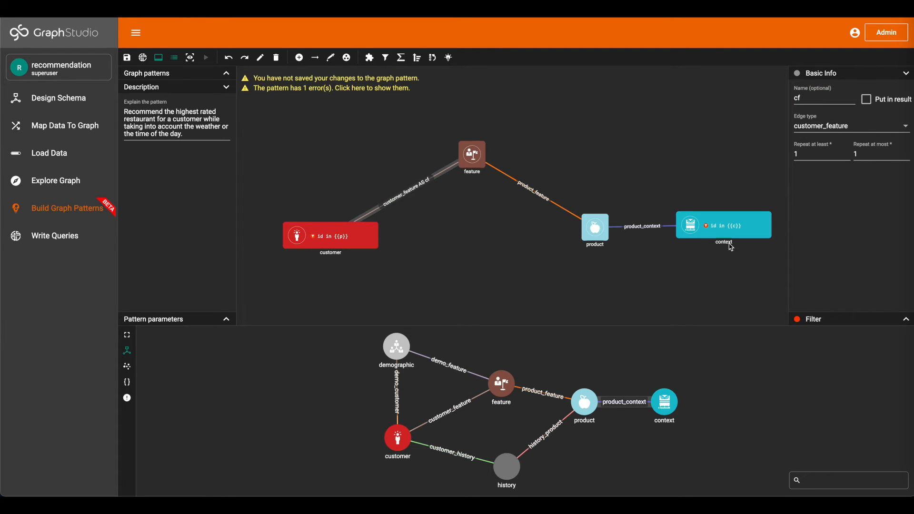
Add an aggregation to the product vertex that uses the AVG(Expression) function
{"action": "left_click", "coordinate": [600, 228]}
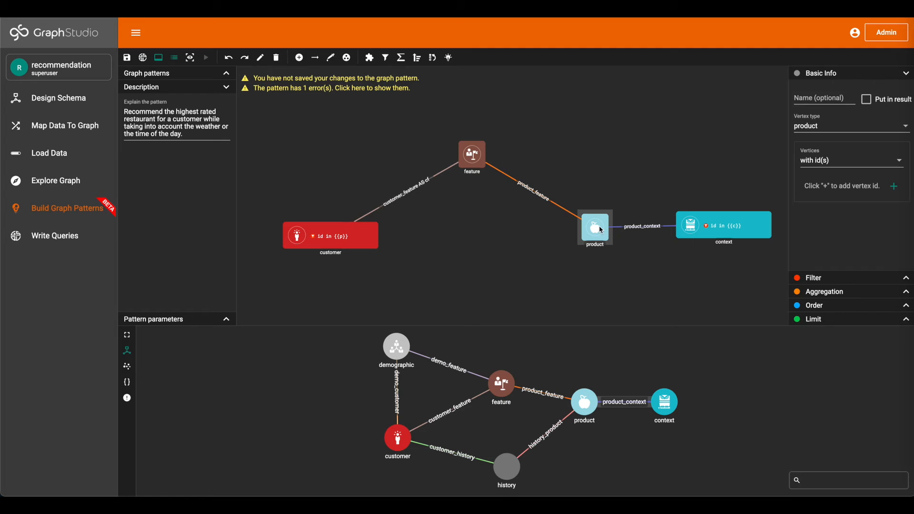
{"action": "left_click", "coordinate": [826, 293]}
{"action": "left_click", "coordinate": [899, 123]}
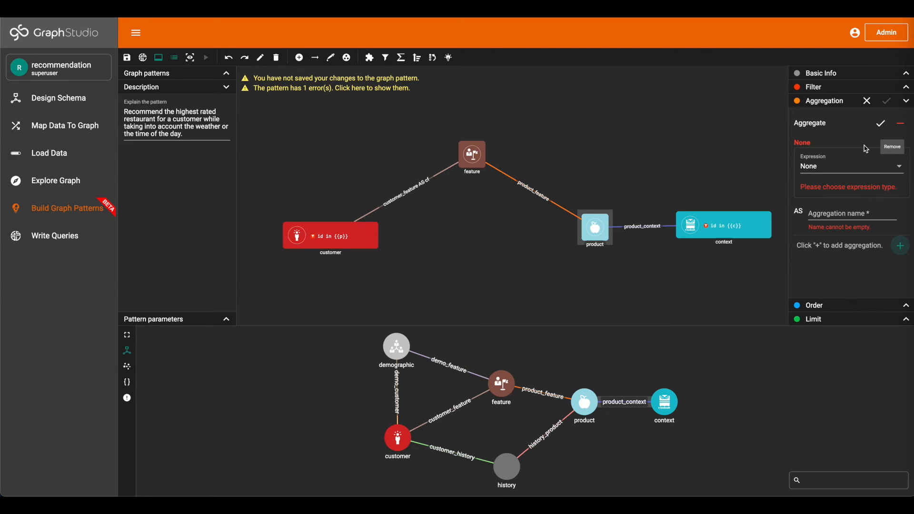
{"action": "left_click", "coordinate": [839, 173]}
{"action": "scroll", "coordinate": [835, 265], "scroll_direction": "down", "scroll_amount": 1}
{"action": "scroll", "coordinate": [834, 265], "scroll_direction": "down", "scroll_amount": 2}
{"action": "scroll", "coordinate": [834, 262], "scroll_direction": "up", "scroll_amount": 4}
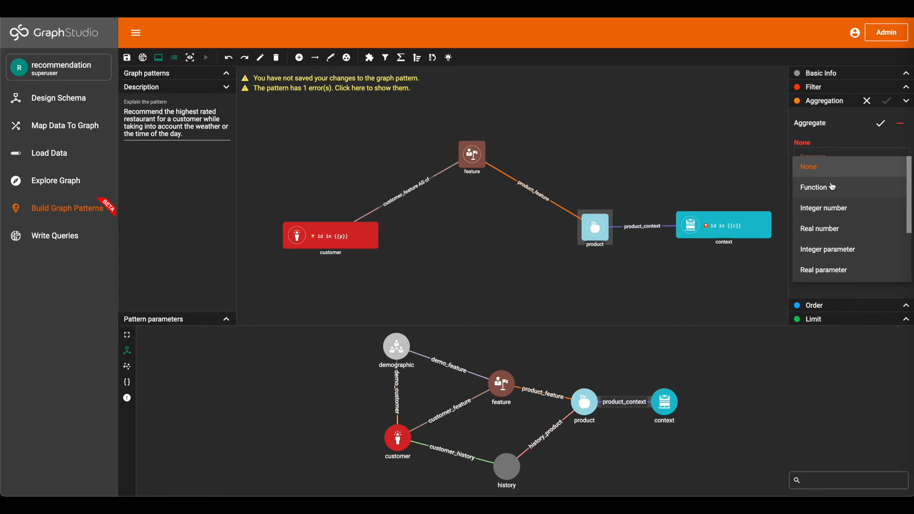
{"action": "left_click", "coordinate": [833, 187]}
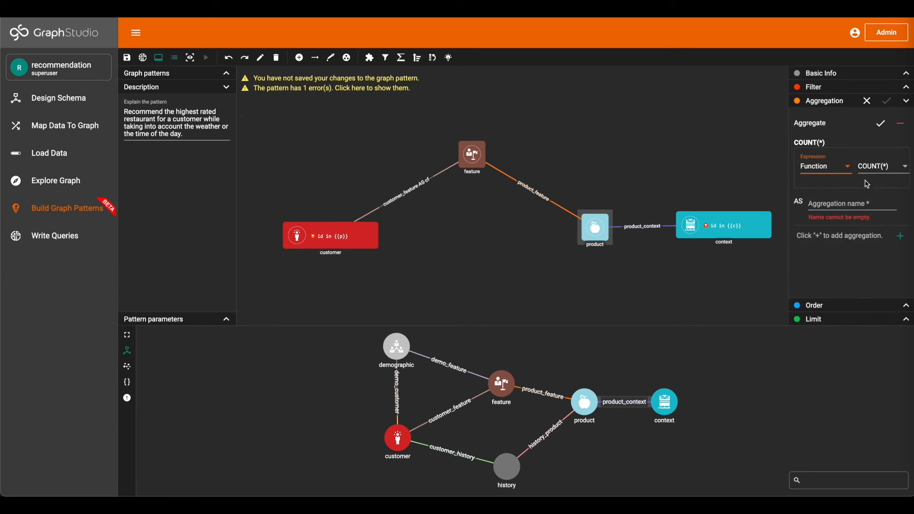
{"action": "left_click", "coordinate": [875, 174]}
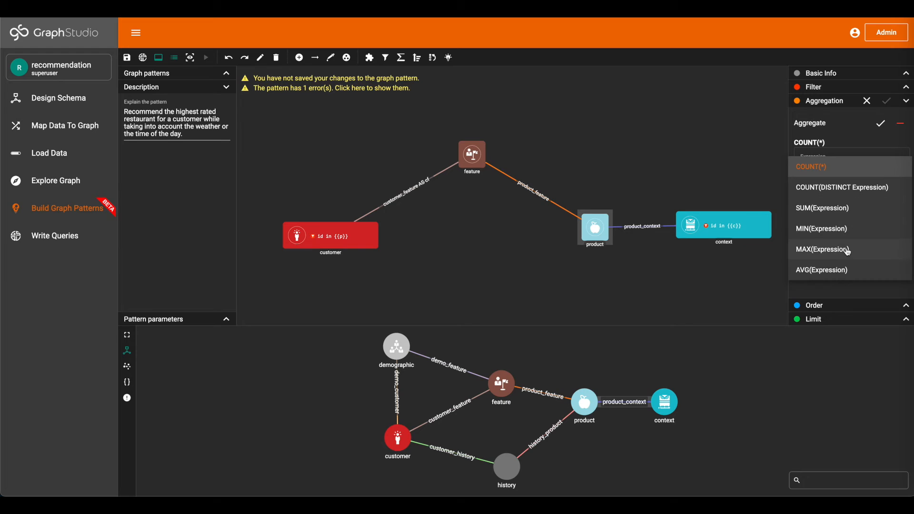
{"action": "left_click", "coordinate": [846, 267]}
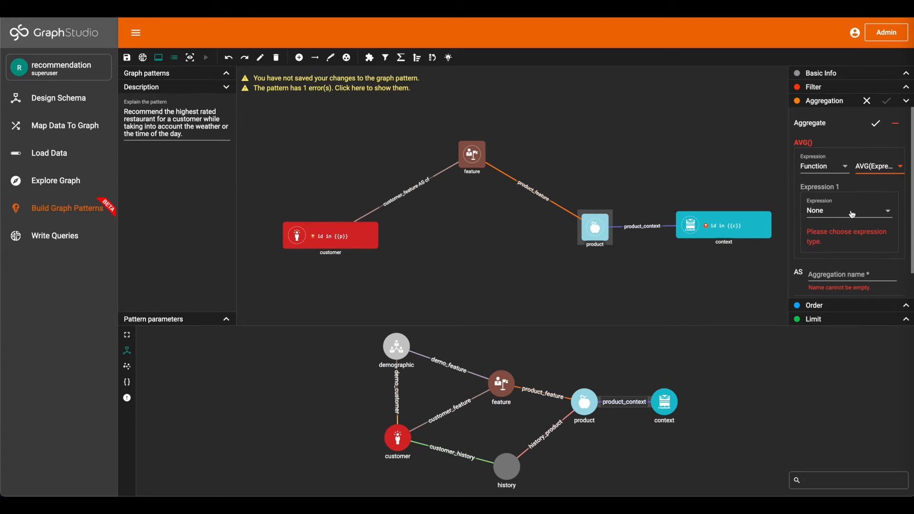
Set the average's expression to the affinity attribute of the cf edge
{"action": "left_click", "coordinate": [853, 214]}
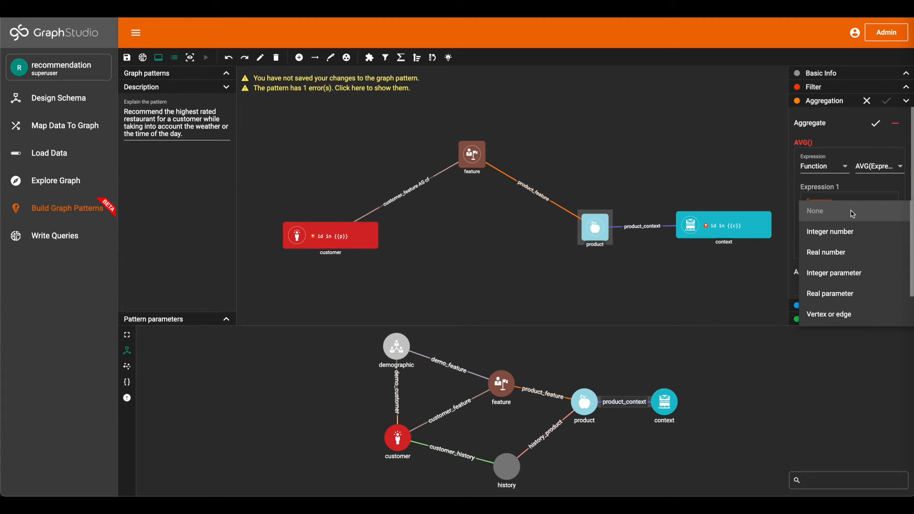
{"action": "scroll", "coordinate": [841, 262], "scroll_direction": "down", "scroll_amount": 1}
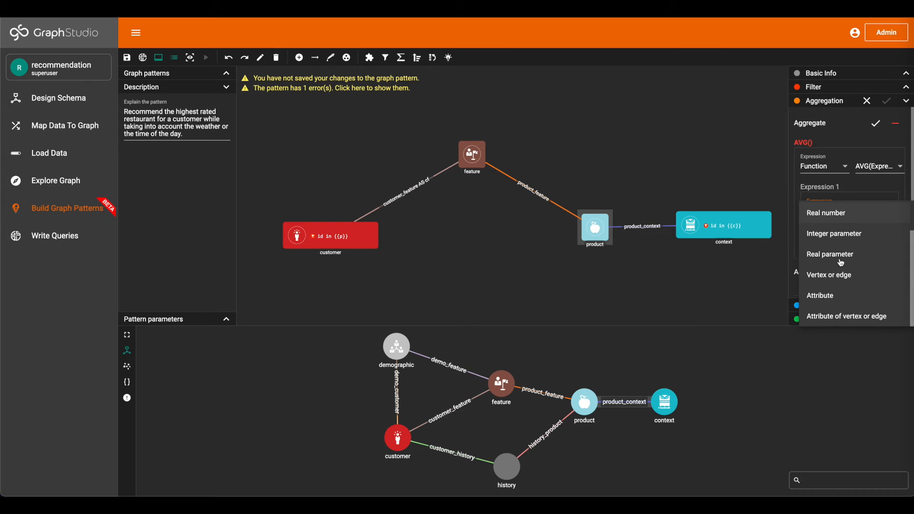
{"action": "left_click", "coordinate": [833, 318]}
{"action": "left_click", "coordinate": [876, 232]}
{"action": "left_click", "coordinate": [875, 240]}
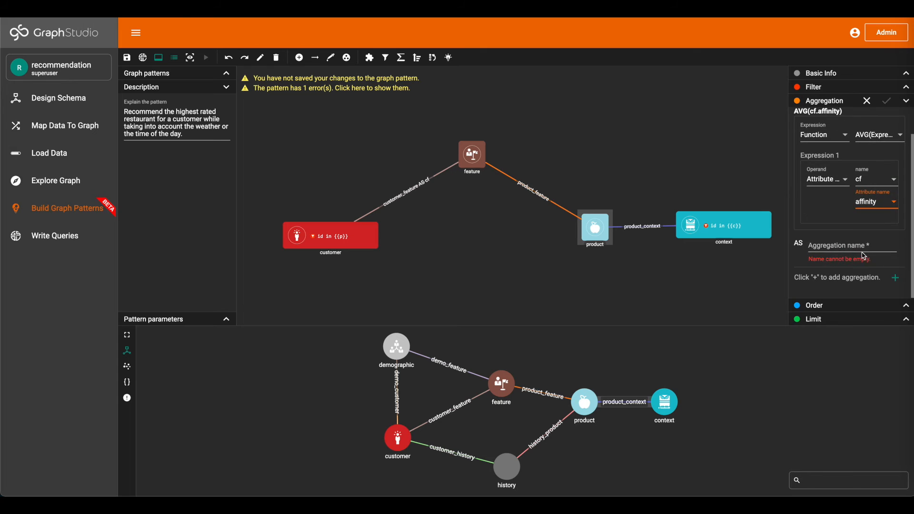
Name the aggregation avg_affinity and apply it to the product vertex
{"action": "left_click", "coordinate": [857, 246]}
{"action": "type", "text": "a"}
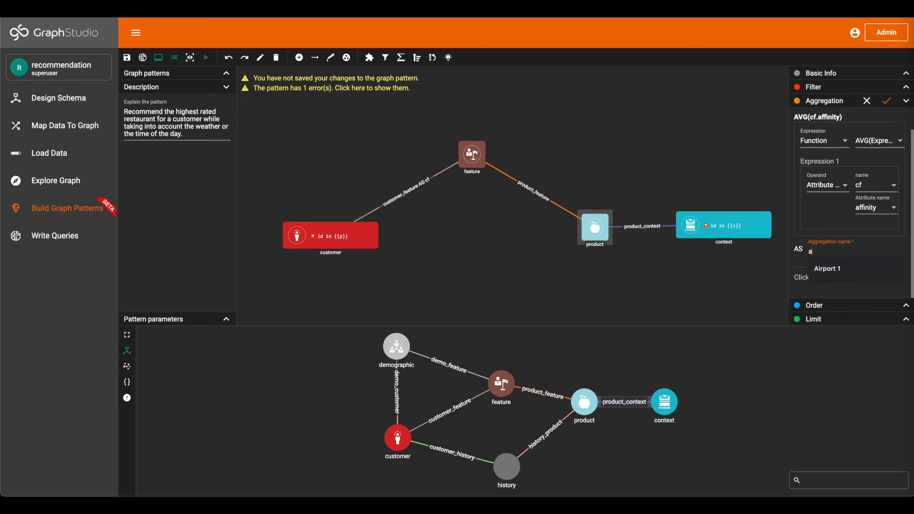
{"action": "type", "text": "vg_affinity"}
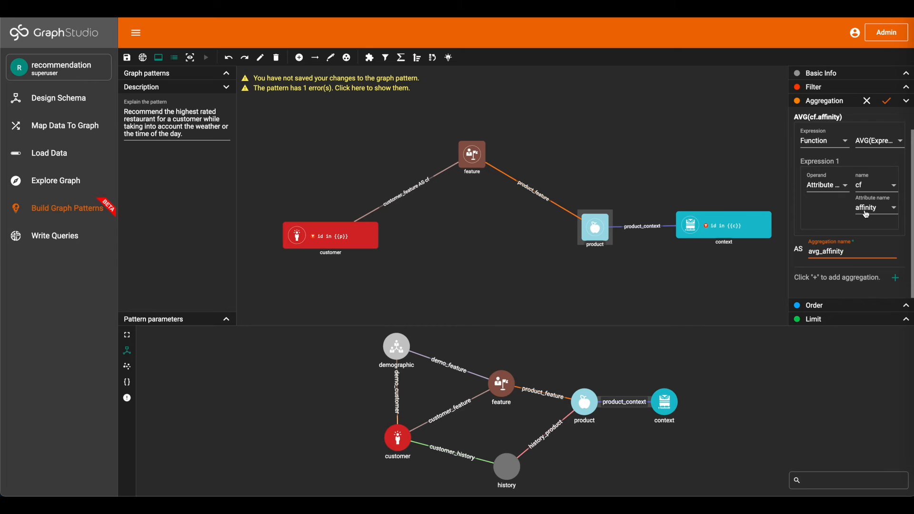
{"action": "left_click", "coordinate": [891, 103]}
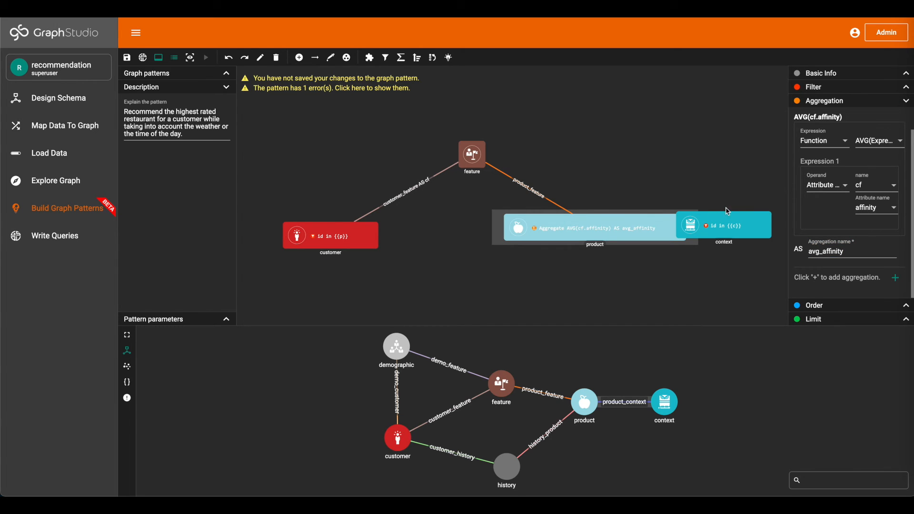
Move the context and product vertices apart so they do not overlap, keeping product selected
{"action": "left_click_drag", "start_coordinate": [731, 224], "coordinate": [778, 226]}
{"action": "left_click", "coordinate": [606, 236]}
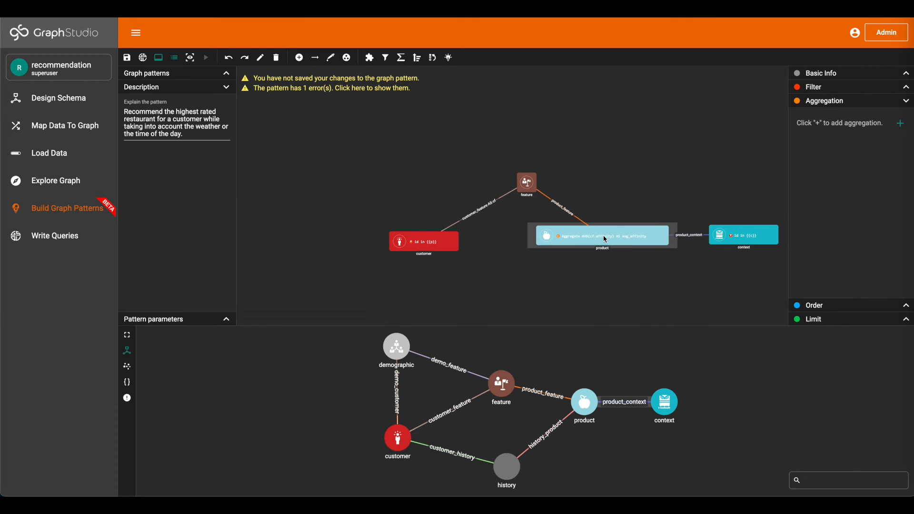
{"action": "left_click_drag", "start_coordinate": [593, 237], "coordinate": [591, 237]}
{"action": "left_click_drag", "start_coordinate": [667, 279], "coordinate": [618, 277]}
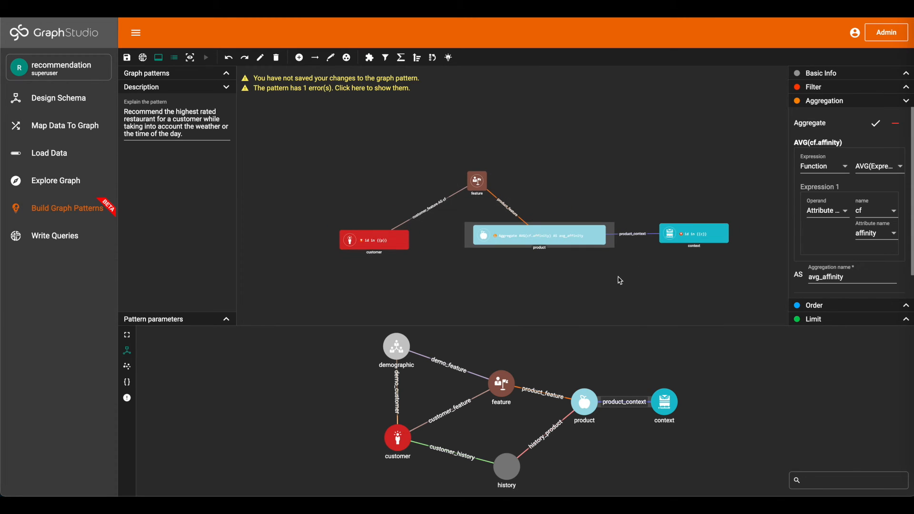
Add an ordering rule to the product vertex with the order type descending
{"action": "left_click", "coordinate": [872, 307]}
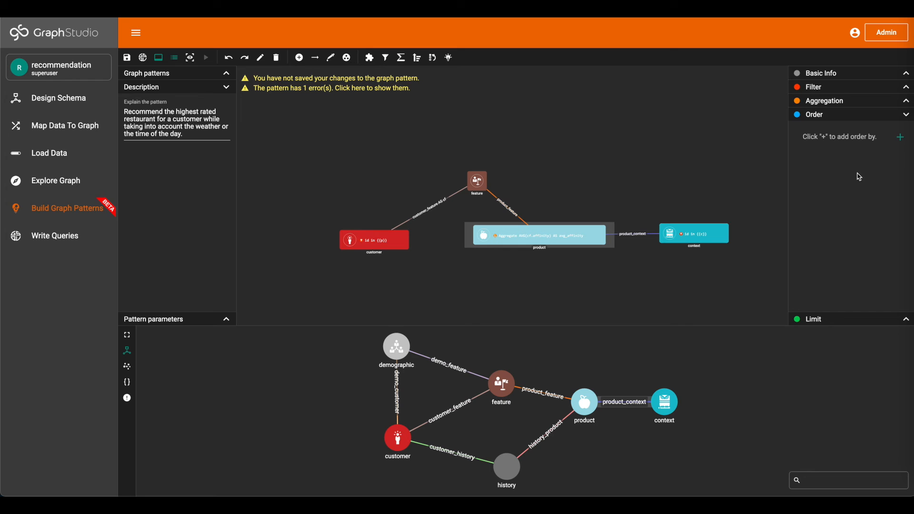
{"action": "scroll", "coordinate": [741, 225], "scroll_direction": "up", "scroll_amount": 3}
{"action": "scroll", "coordinate": [740, 225], "scroll_direction": "down", "scroll_amount": 1}
{"action": "scroll", "coordinate": [740, 226], "scroll_direction": "down", "scroll_amount": 1}
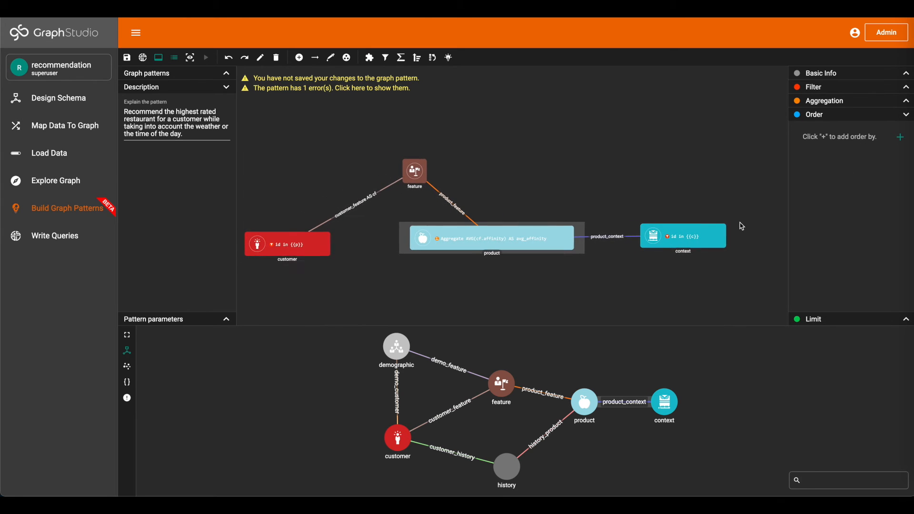
{"action": "left_click", "coordinate": [899, 139]}
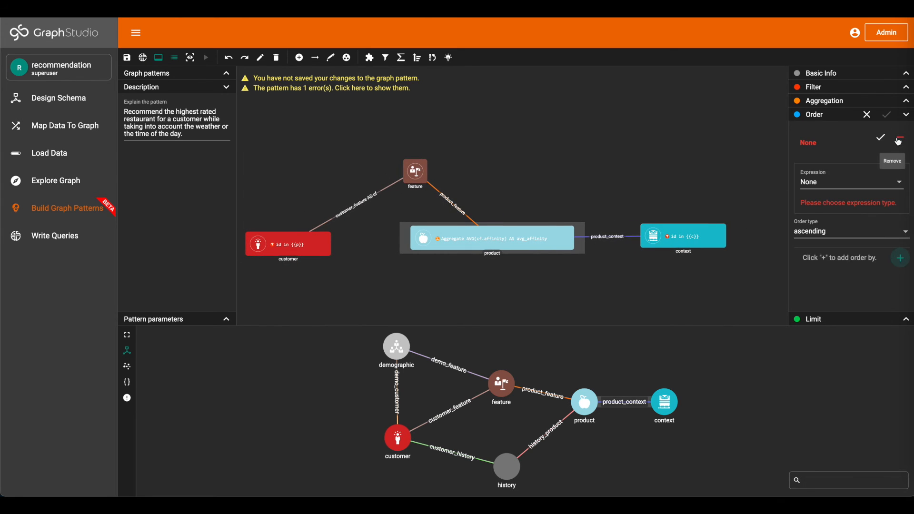
{"action": "left_click", "coordinate": [840, 233]}
{"action": "left_click", "coordinate": [830, 254]}
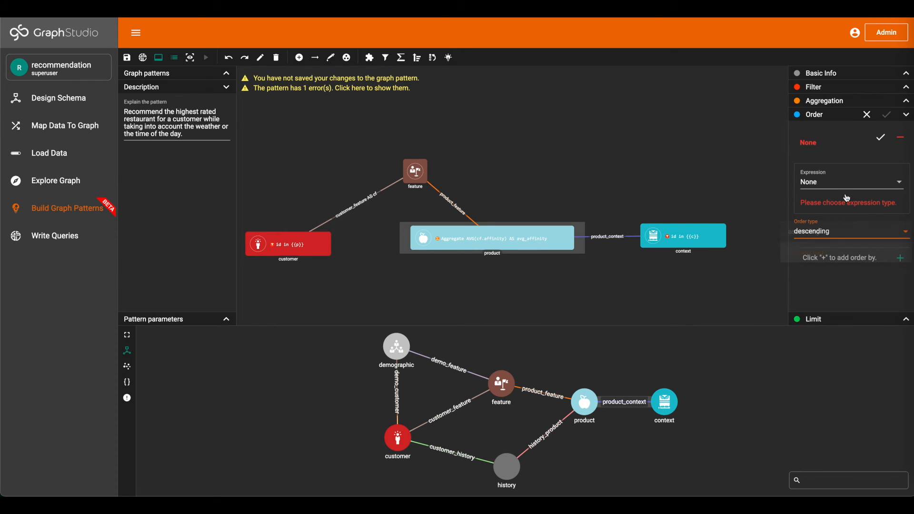
Set the product ordering to use the attribute avg_affinity and accept the rule
{"action": "left_click", "coordinate": [850, 186]}
{"action": "scroll", "coordinate": [844, 240], "scroll_direction": "down", "scroll_amount": 3}
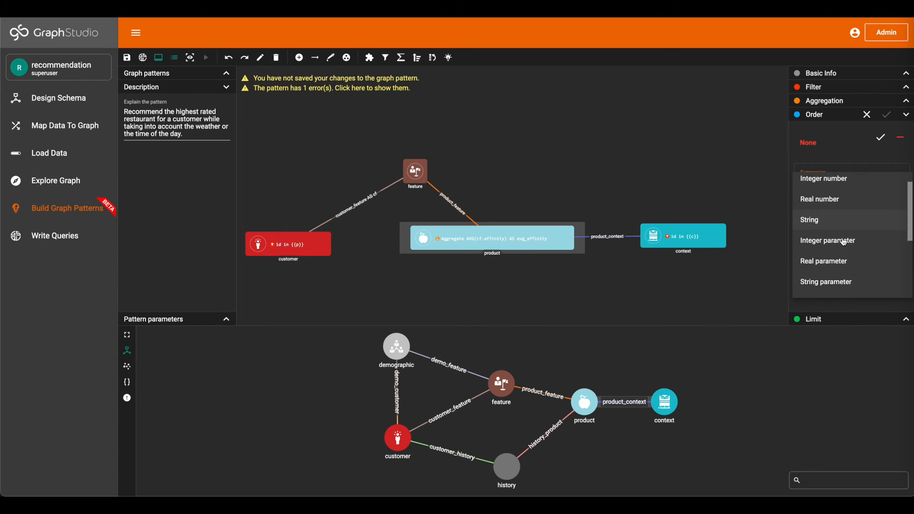
{"action": "left_click", "coordinate": [842, 259]}
{"action": "left_click", "coordinate": [882, 188]}
{"action": "left_click", "coordinate": [874, 245]}
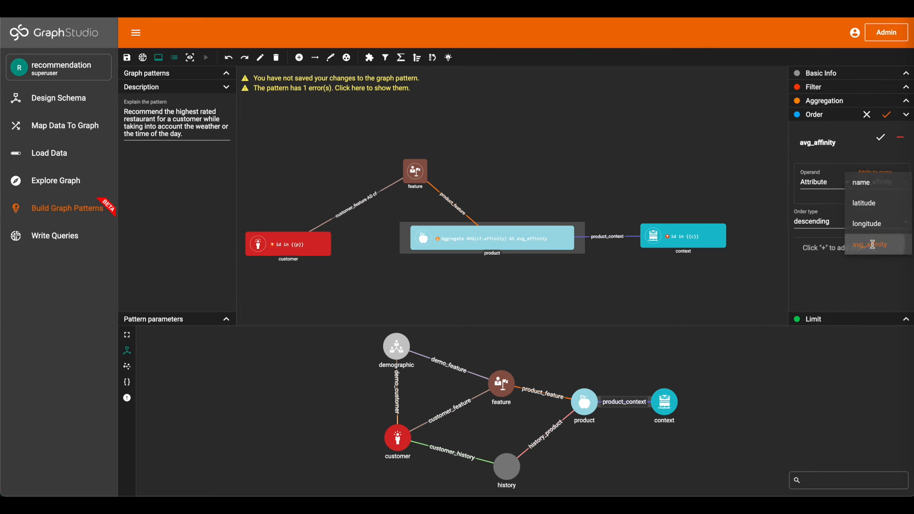
{"action": "left_click", "coordinate": [883, 141]}
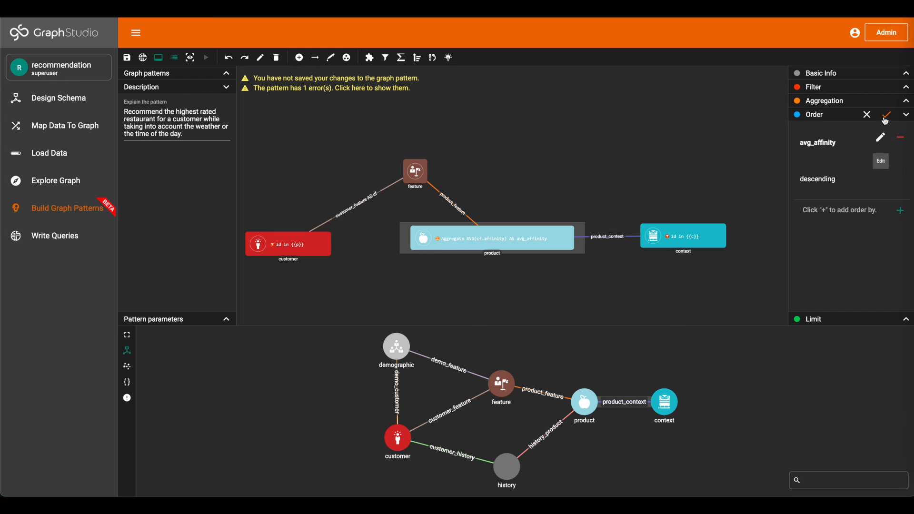
Enable the limit on the product vertex, set it to 3 and apply it
{"action": "left_click", "coordinate": [850, 320]}
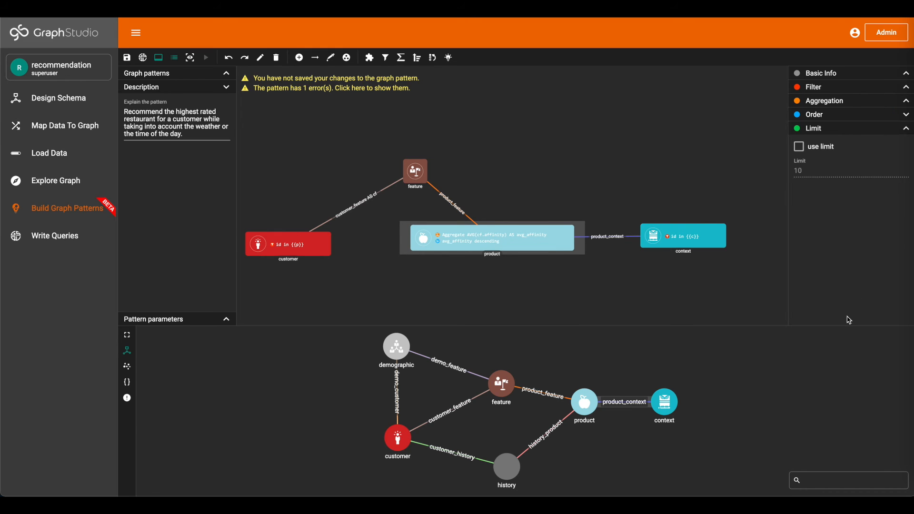
{"action": "left_click", "coordinate": [815, 151]}
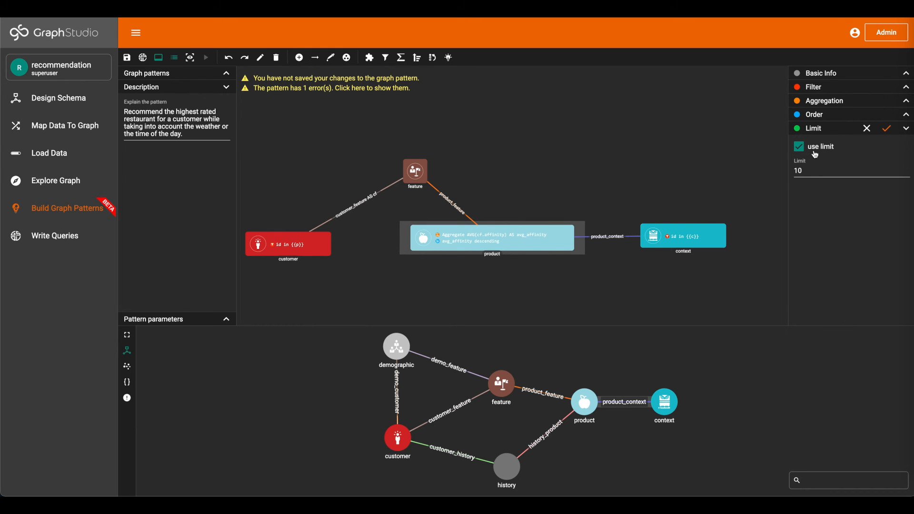
{"action": "left_click", "coordinate": [813, 169]}
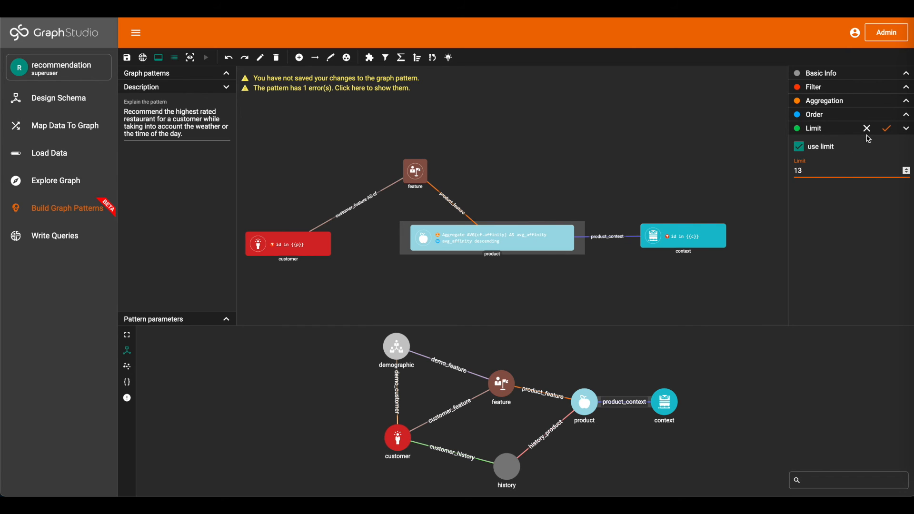
{"action": "left_click", "coordinate": [886, 130]}
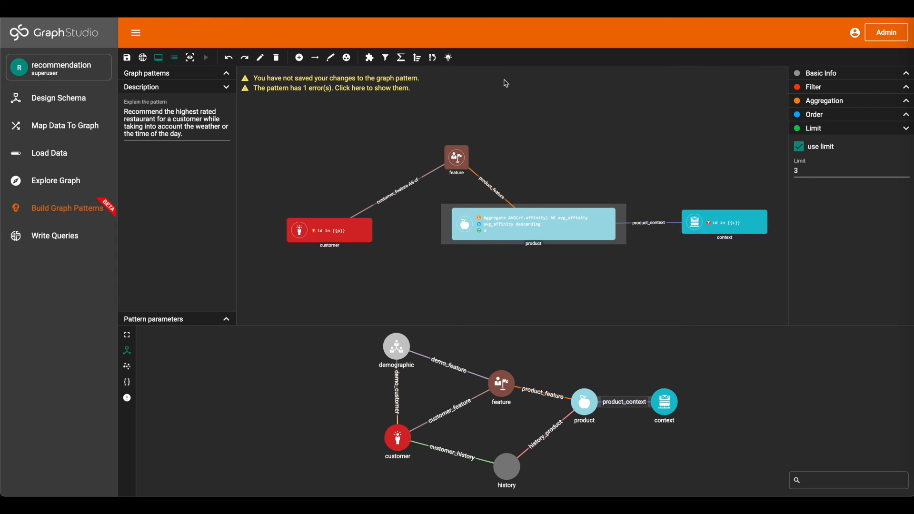
Put the feature vertex, product_feature edge and product vertex in the result, and save the pattern
{"action": "left_click", "coordinate": [449, 57]}
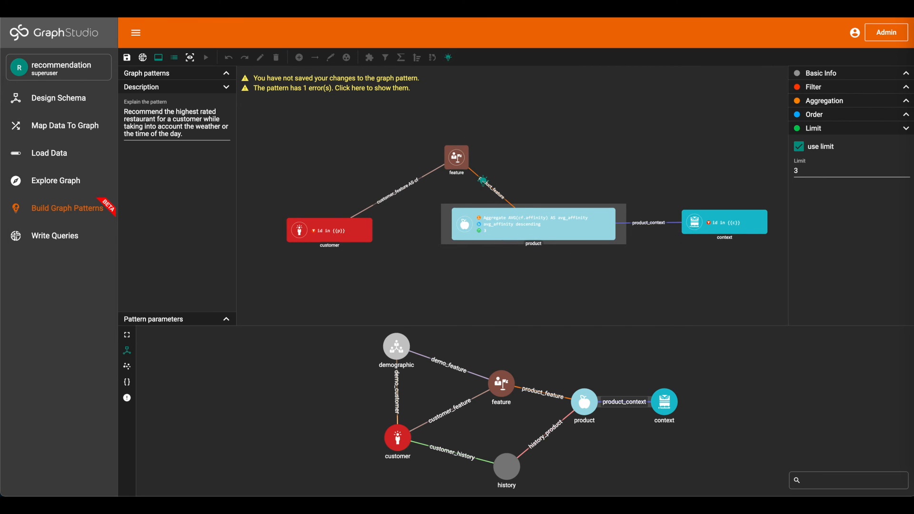
{"action": "left_click", "coordinate": [458, 159]}
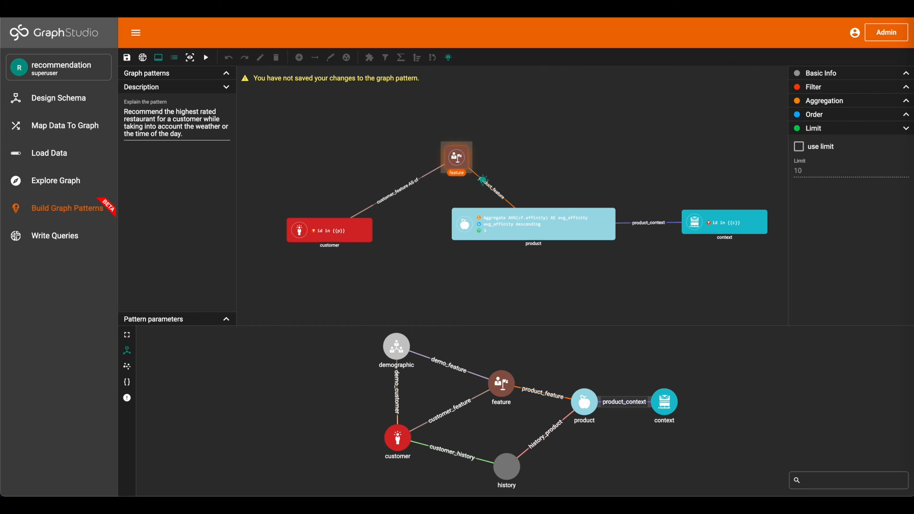
{"action": "left_click", "coordinate": [505, 223]}
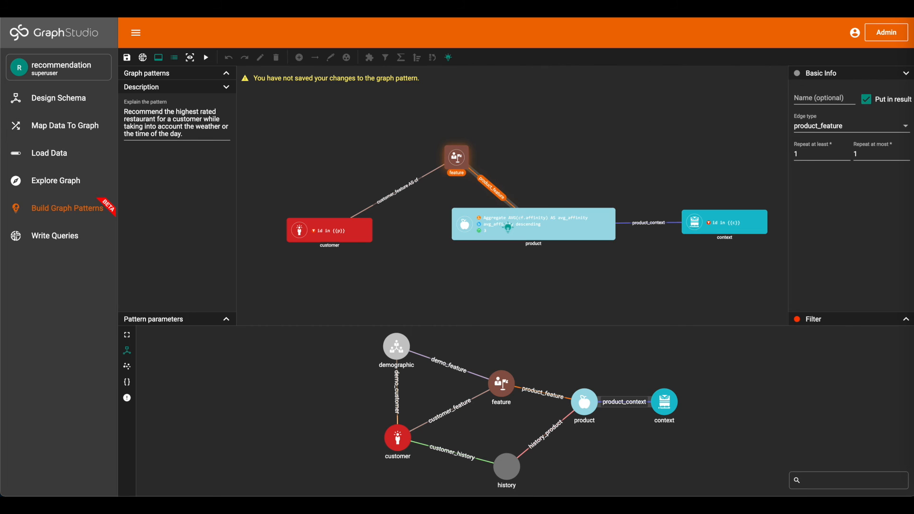
{"action": "left_click", "coordinate": [448, 58]}
{"action": "left_click", "coordinate": [127, 57]}
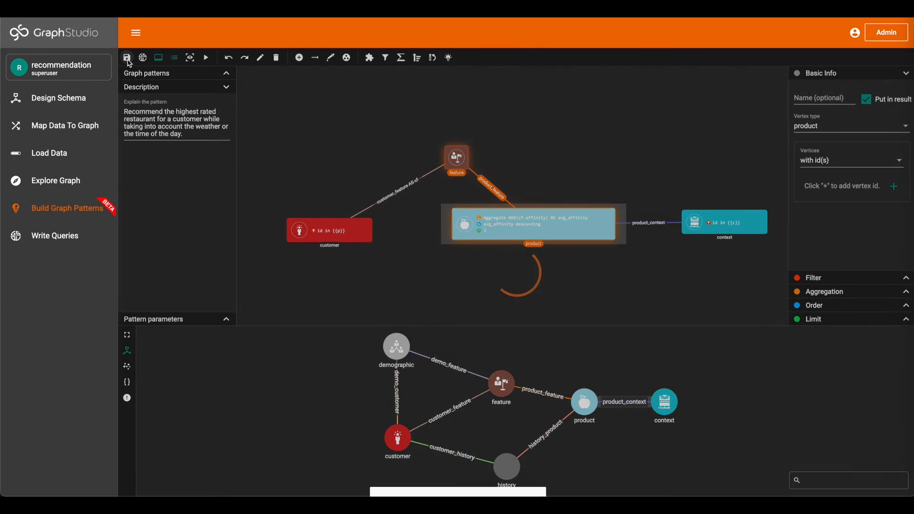
Prepare to run the saved pattern and add a customer vertex to parameter p, entering the customer's vertex id
{"action": "left_click", "coordinate": [206, 57]}
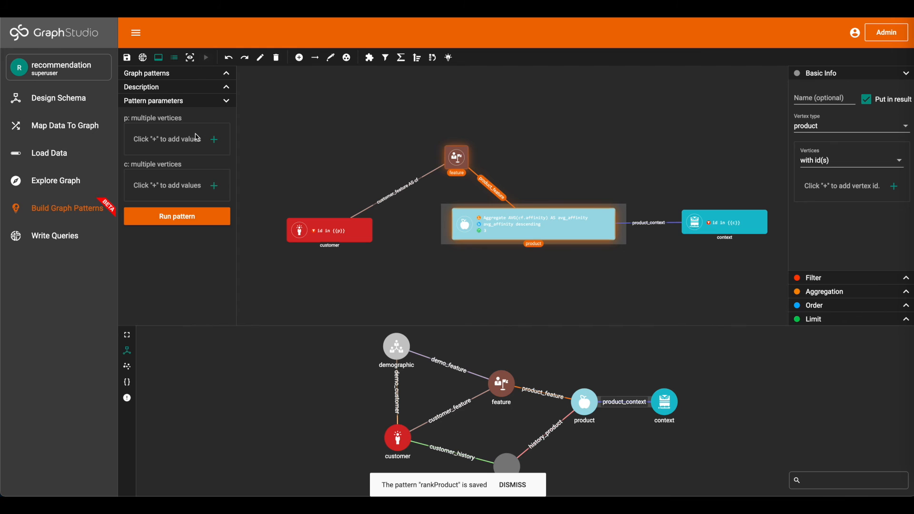
{"action": "left_click", "coordinate": [213, 141]}
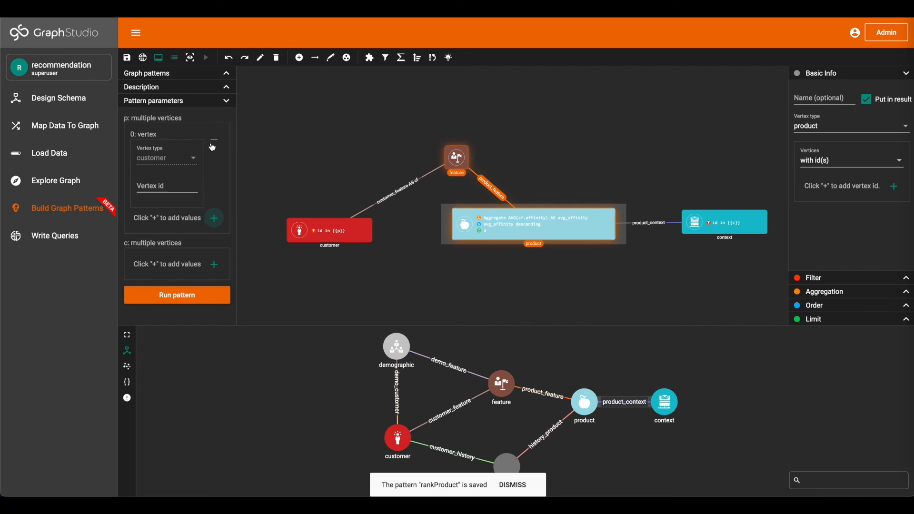
{"action": "left_click", "coordinate": [181, 188]}
{"action": "type", "text": "C0"}
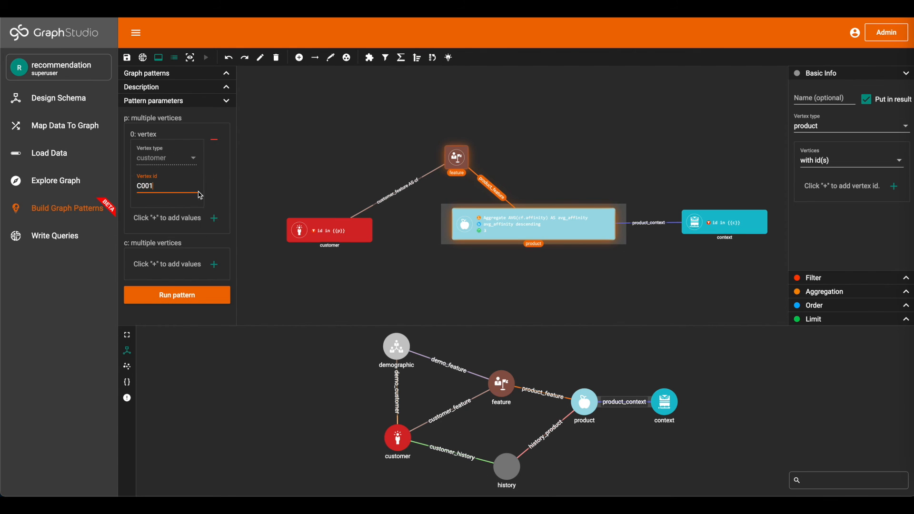
Add a context vertex with id GW to parameter c and run the pattern
{"action": "left_click", "coordinate": [214, 265]}
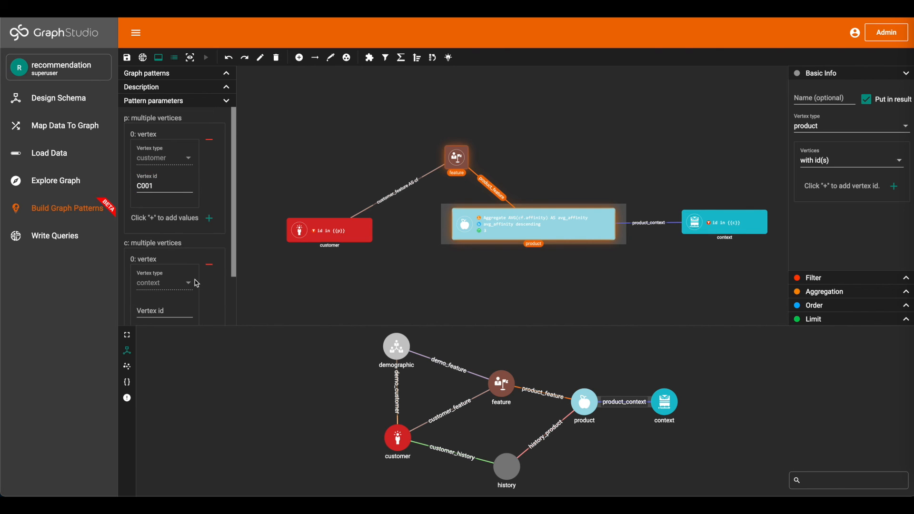
{"action": "scroll", "coordinate": [197, 283], "scroll_direction": "down", "scroll_amount": 1}
{"action": "left_click", "coordinate": [176, 265]}
{"action": "type", "text": "GW"}
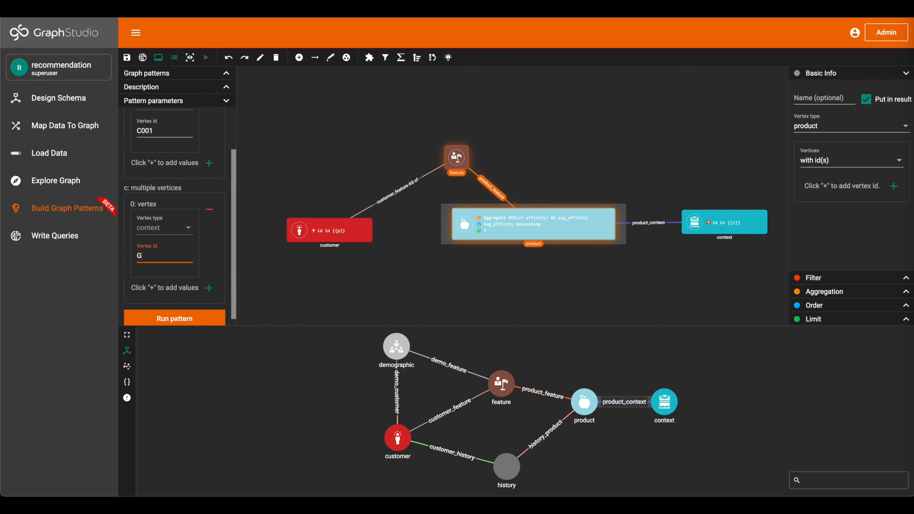
{"action": "scroll", "coordinate": [178, 289], "scroll_direction": "down", "scroll_amount": 1}
{"action": "left_click", "coordinate": [179, 310]}
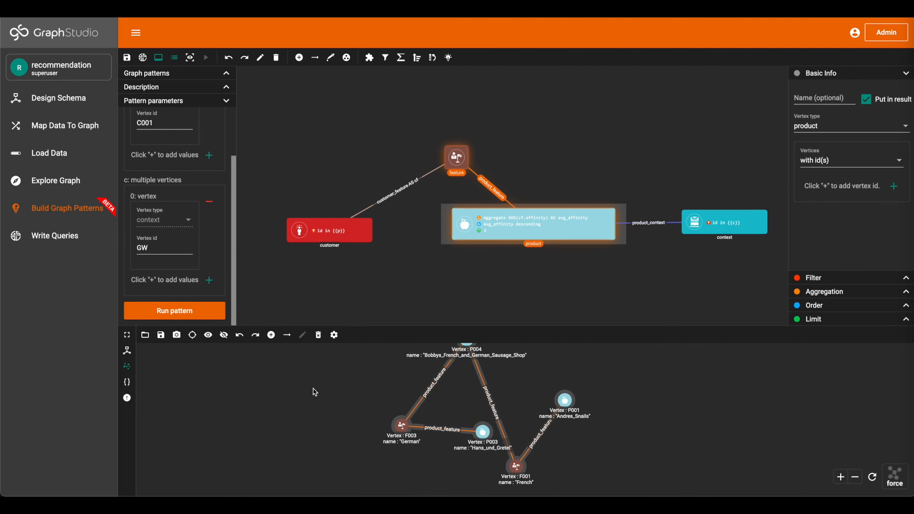
Try the tree layout on the result graph and expand the result view to fill the workspace
{"action": "mouse_move", "coordinate": [896, 477]}
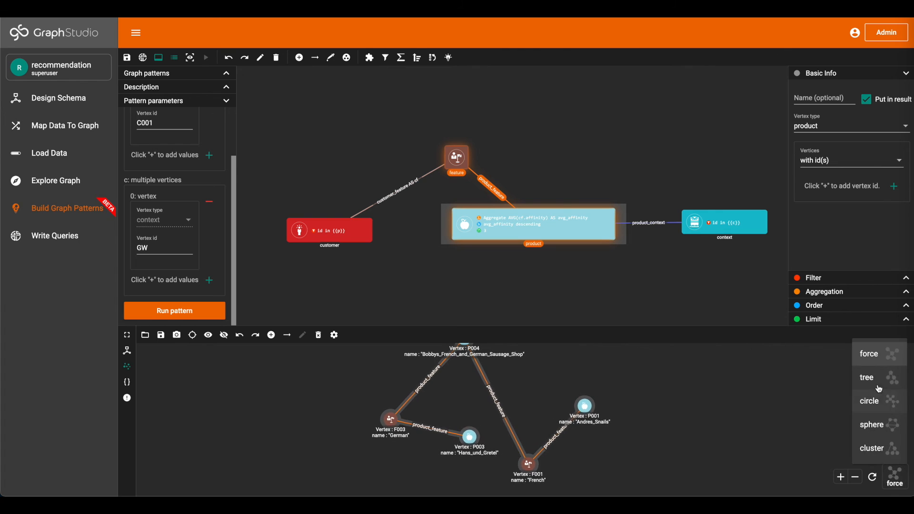
{"action": "left_click", "coordinate": [881, 377]}
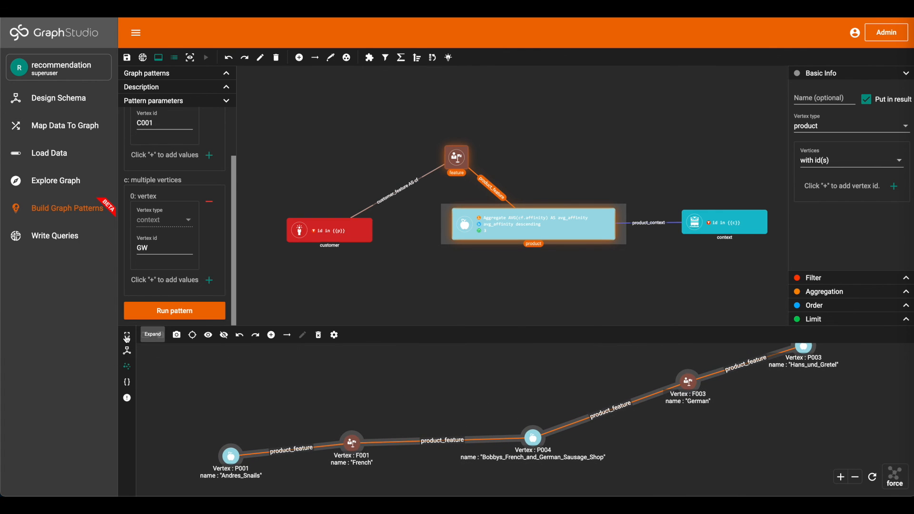
{"action": "left_click", "coordinate": [127, 335]}
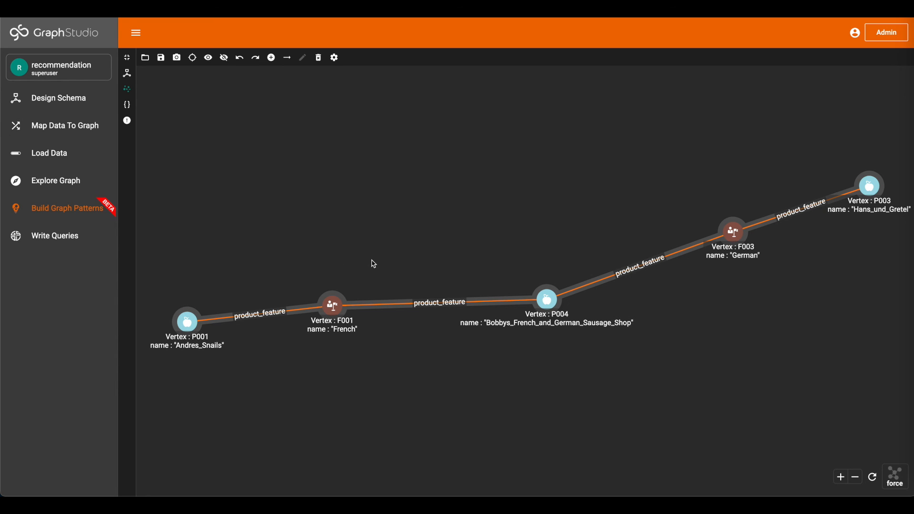
Examine the attributes of product vertices P001, P004 and P003, including avg_affinity, and collapse the expanded result view
{"action": "mouse_move", "coordinate": [185, 323]}
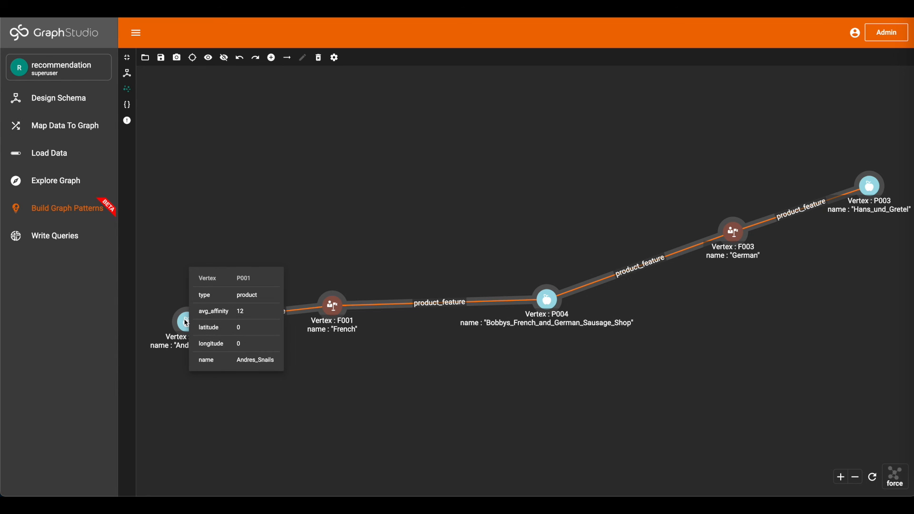
{"action": "mouse_move", "coordinate": [544, 302]}
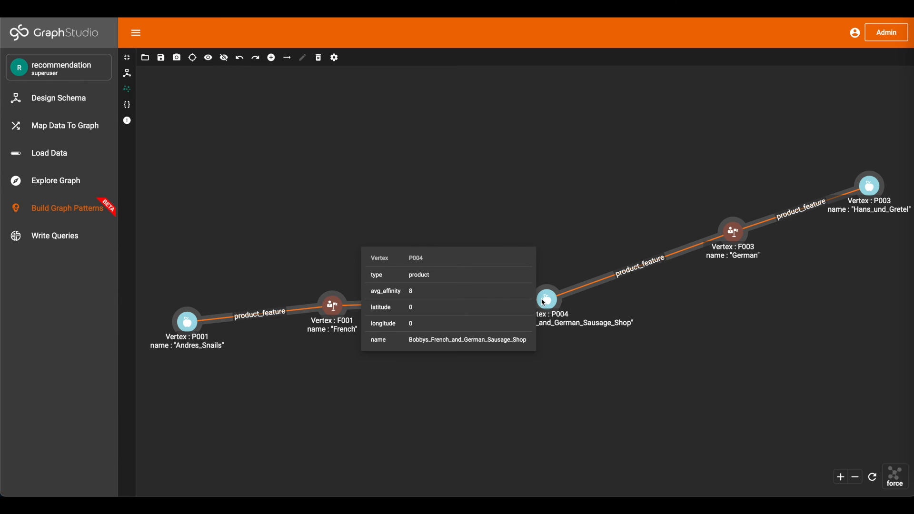
{"action": "mouse_move", "coordinate": [868, 191]}
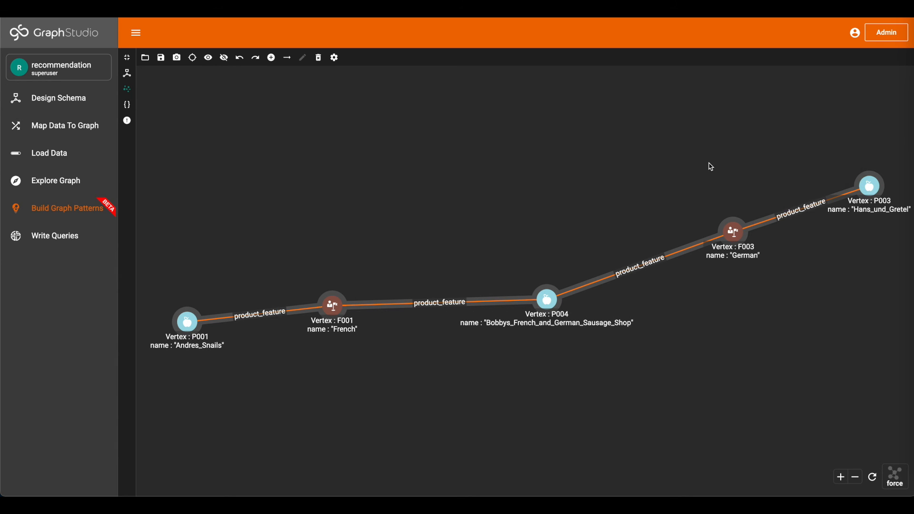
{"action": "left_click", "coordinate": [126, 57]}
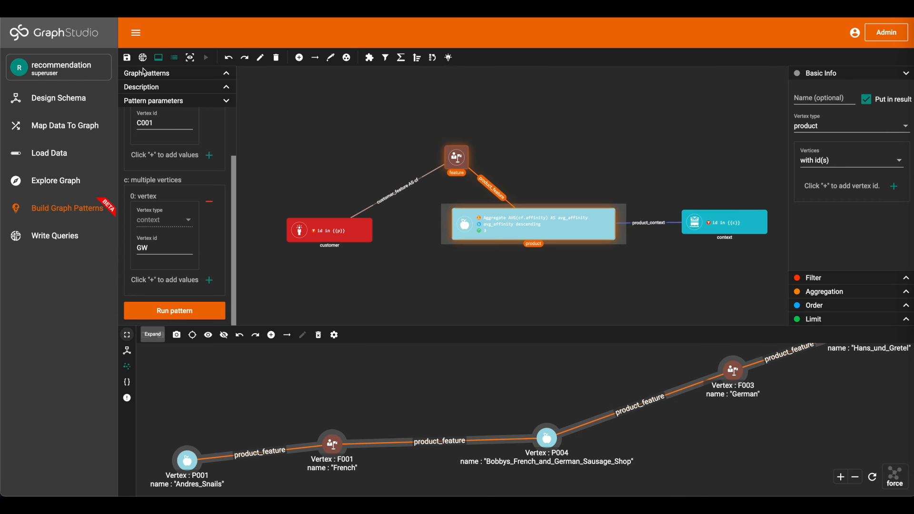